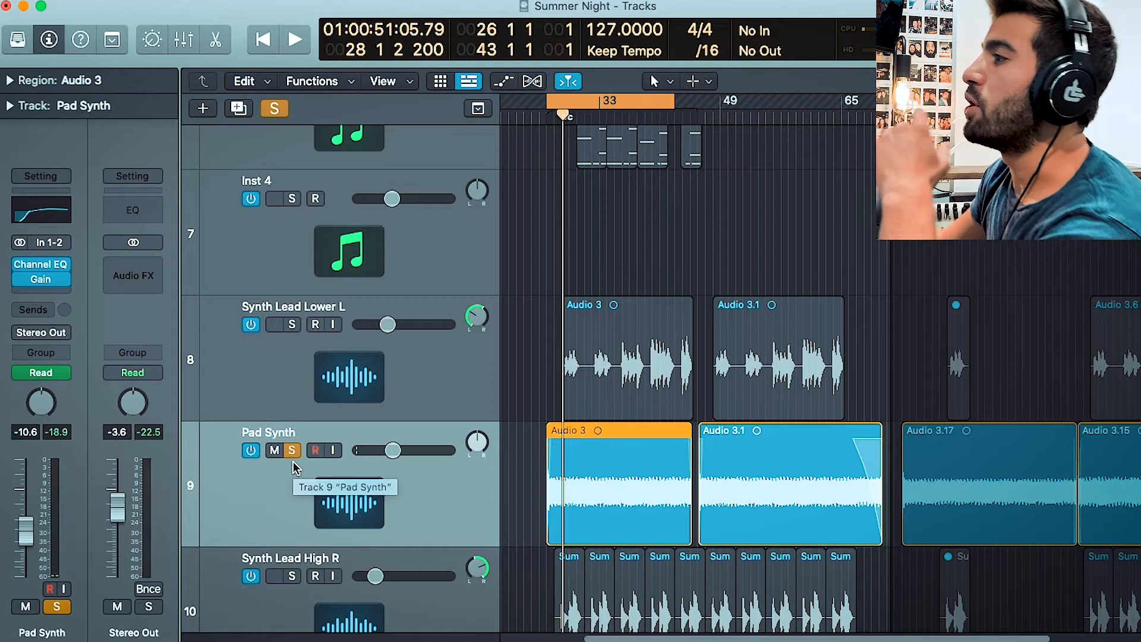
Insert a stereo Tremolo effect on the Pad Synth track, in the effect slot after Gain
{"action": "left_click", "coordinate": [48, 294]}
{"action": "mouse_move", "coordinate": [98, 434]}
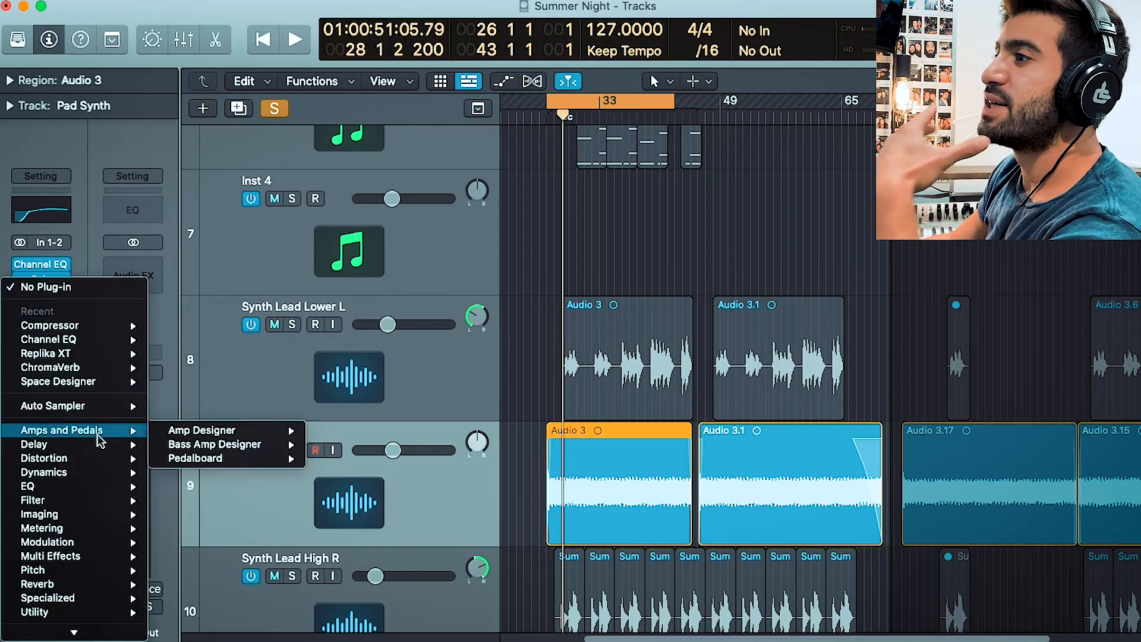
{"action": "mouse_move", "coordinate": [93, 474]}
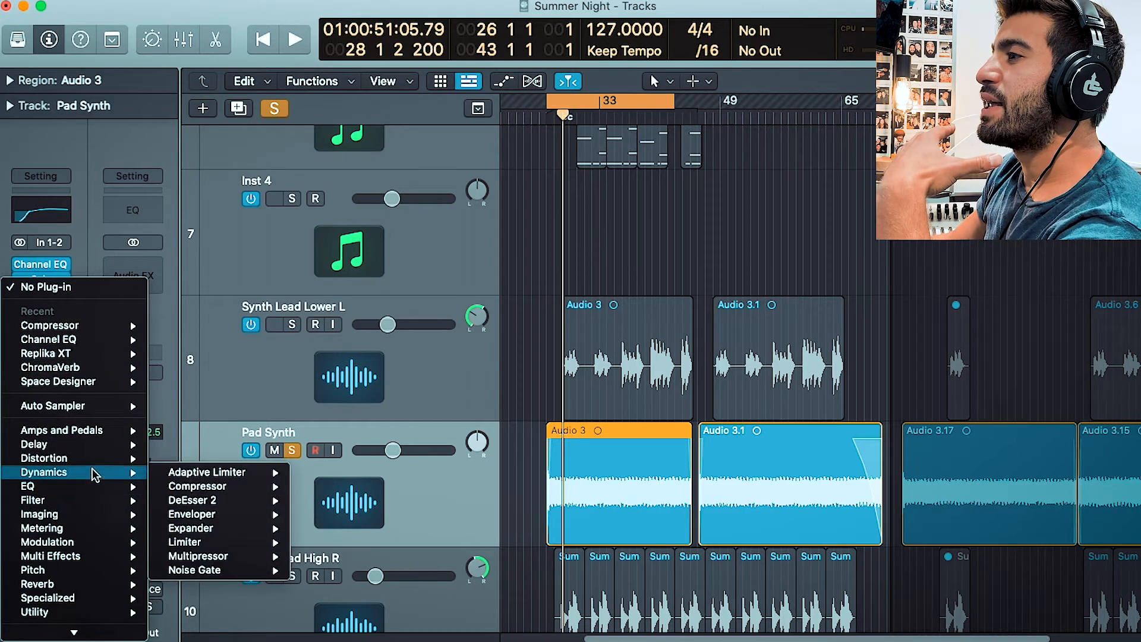
{"action": "mouse_move", "coordinate": [106, 455]}
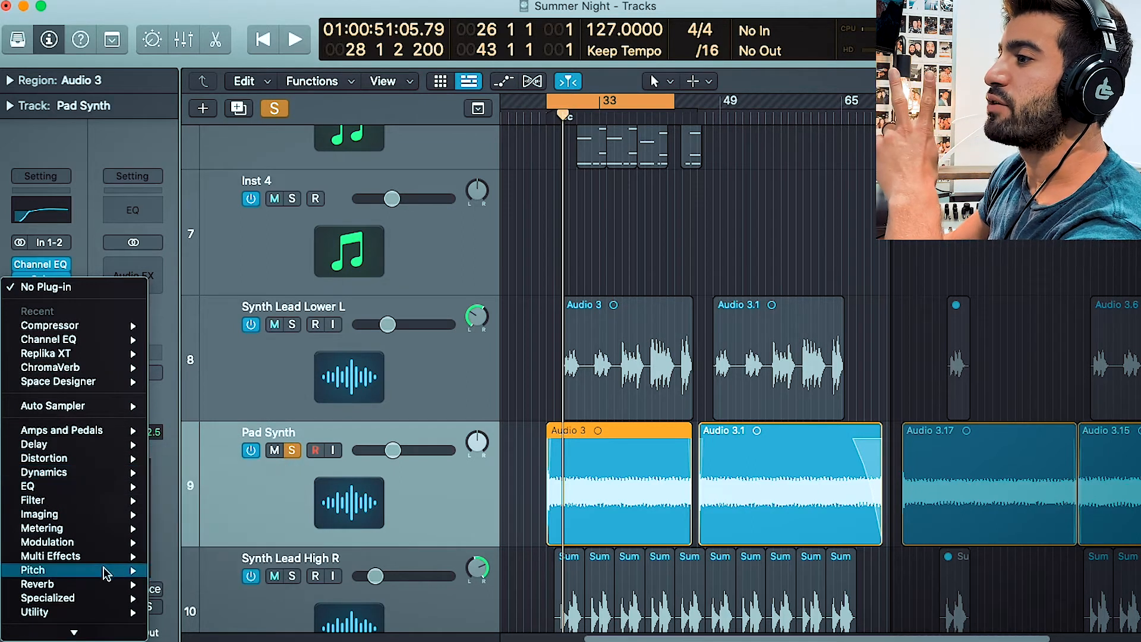
{"action": "mouse_move", "coordinate": [94, 541]}
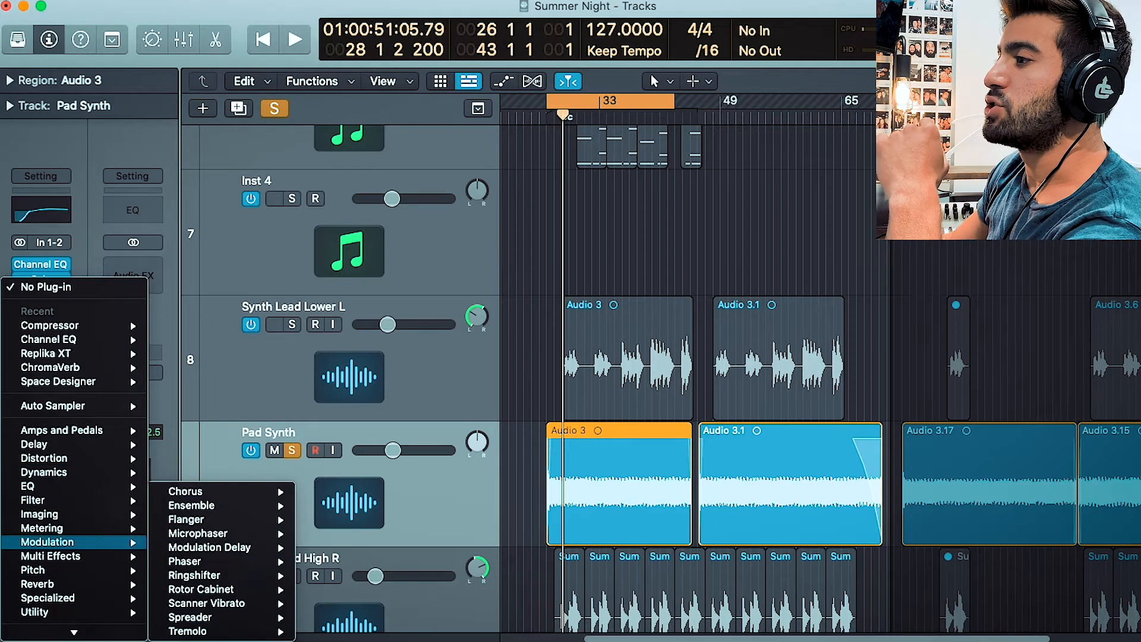
{"action": "mouse_move", "coordinate": [279, 631]}
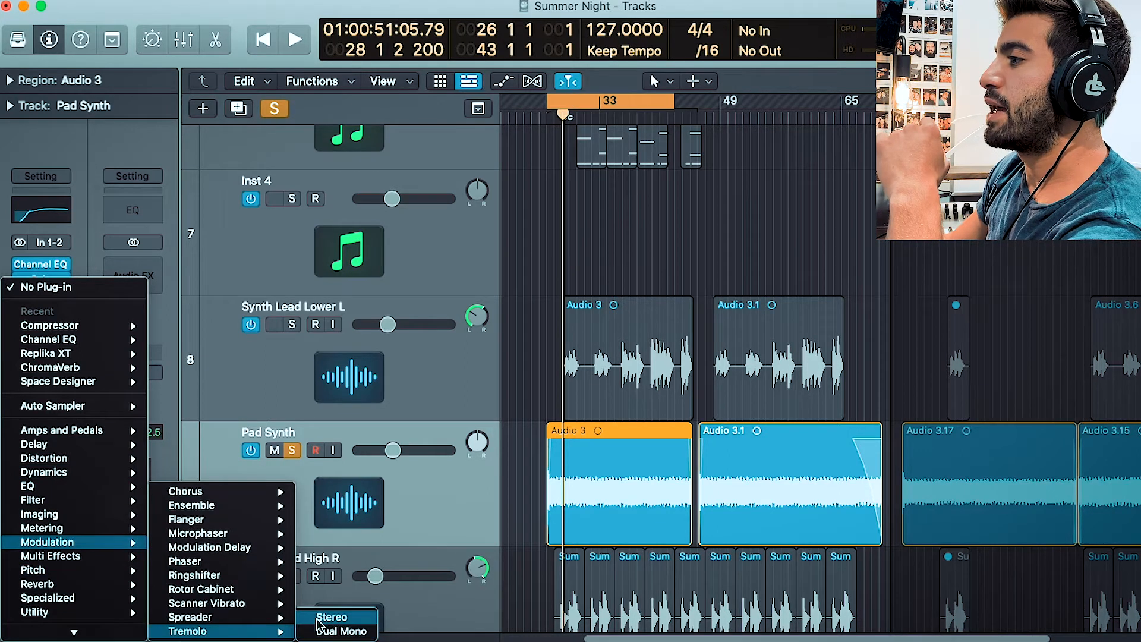
{"action": "left_click", "coordinate": [318, 618]}
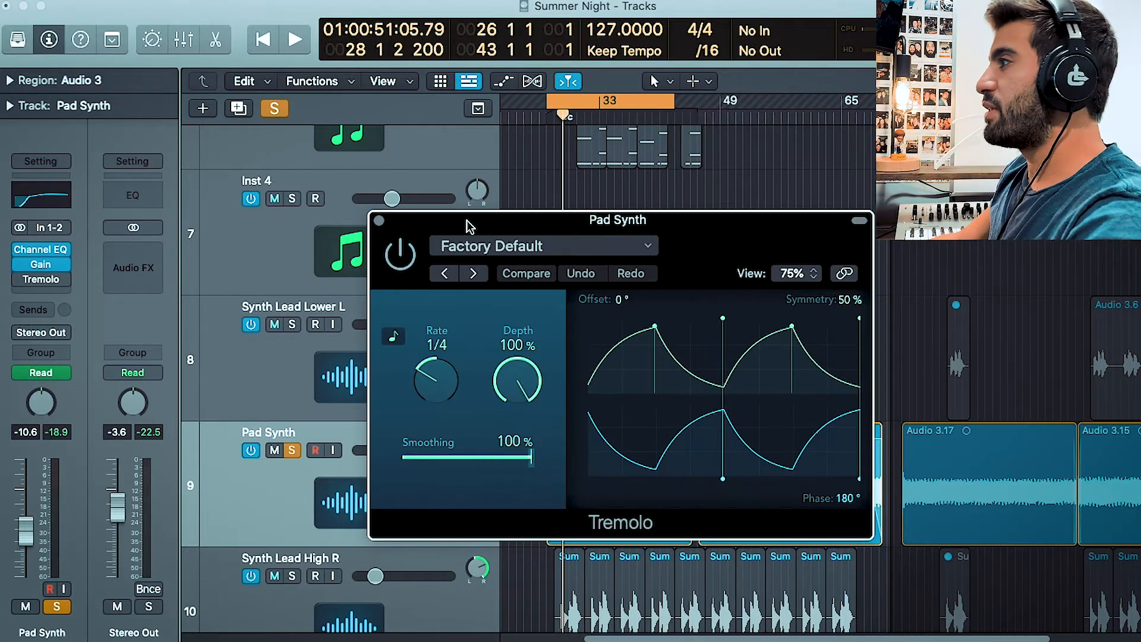
Audition the Pad Synth with the Tremolo's default settings, moving the plug-in window clear of the tracks
{"action": "left_click_drag", "start_coordinate": [466, 226], "coordinate": [719, 92]}
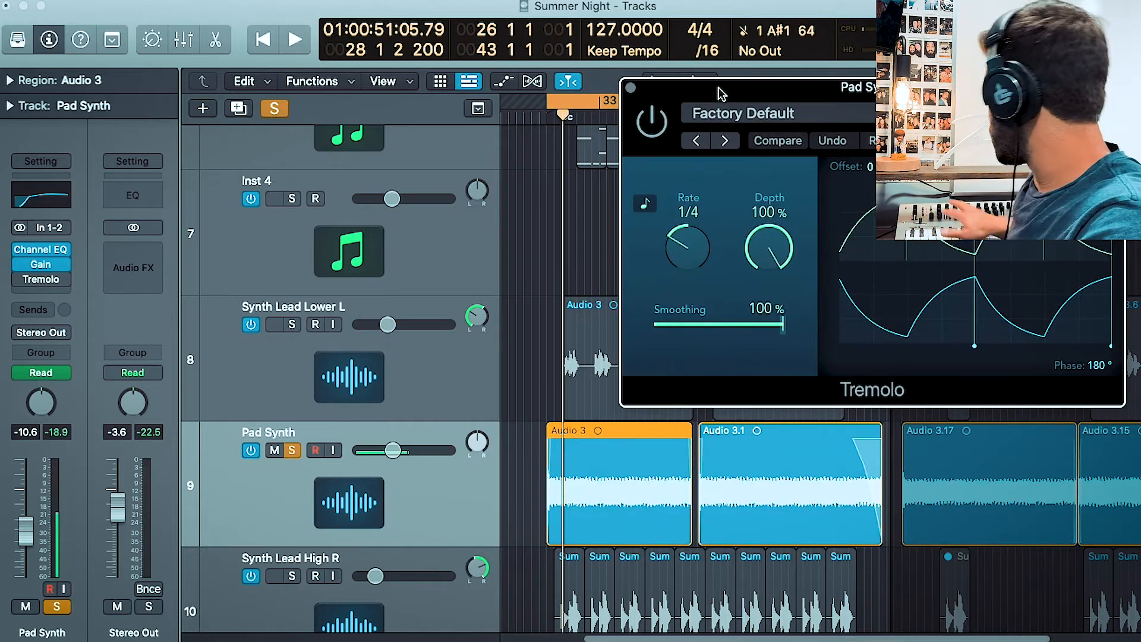
{"action": "key", "text": "space"}
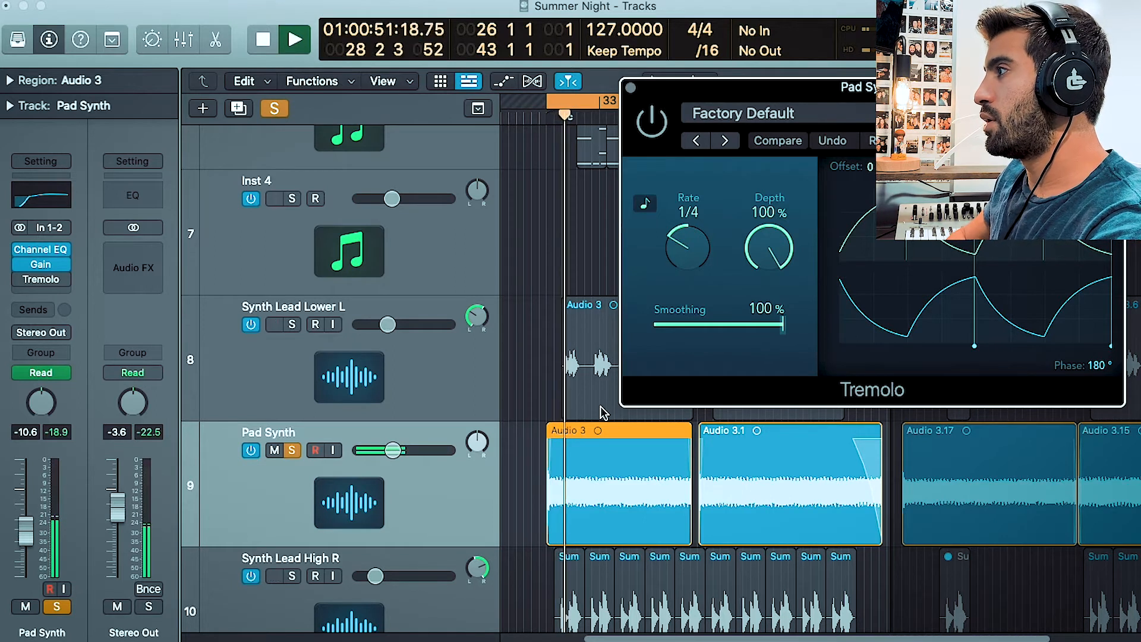
{"action": "key", "text": "space"}
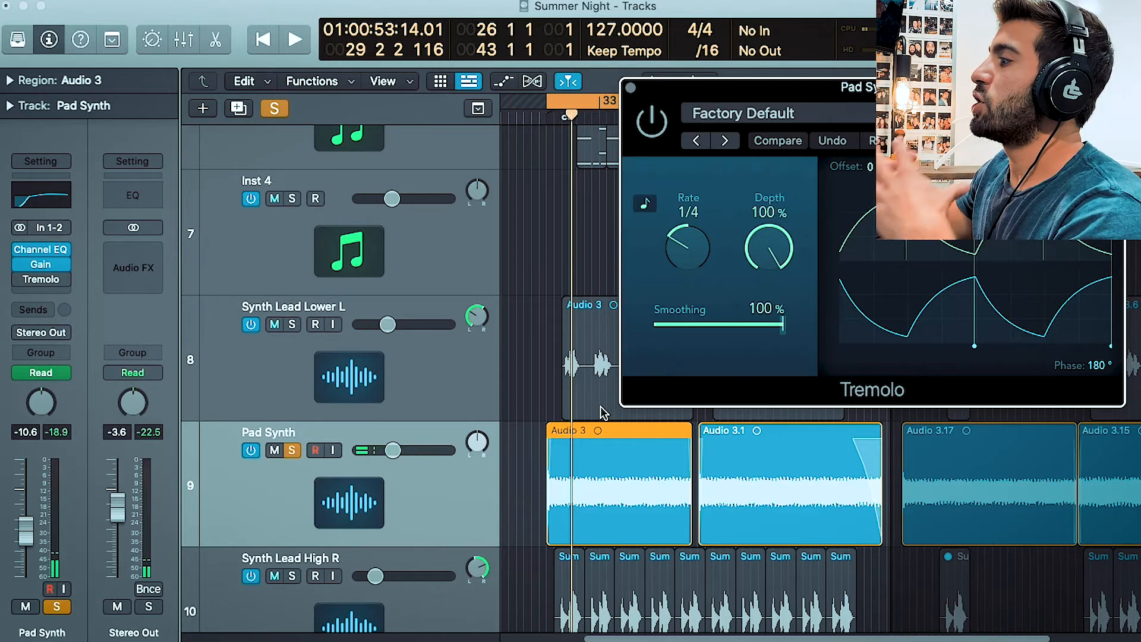
{"action": "left_click_drag", "start_coordinate": [708, 93], "coordinate": [453, 190]}
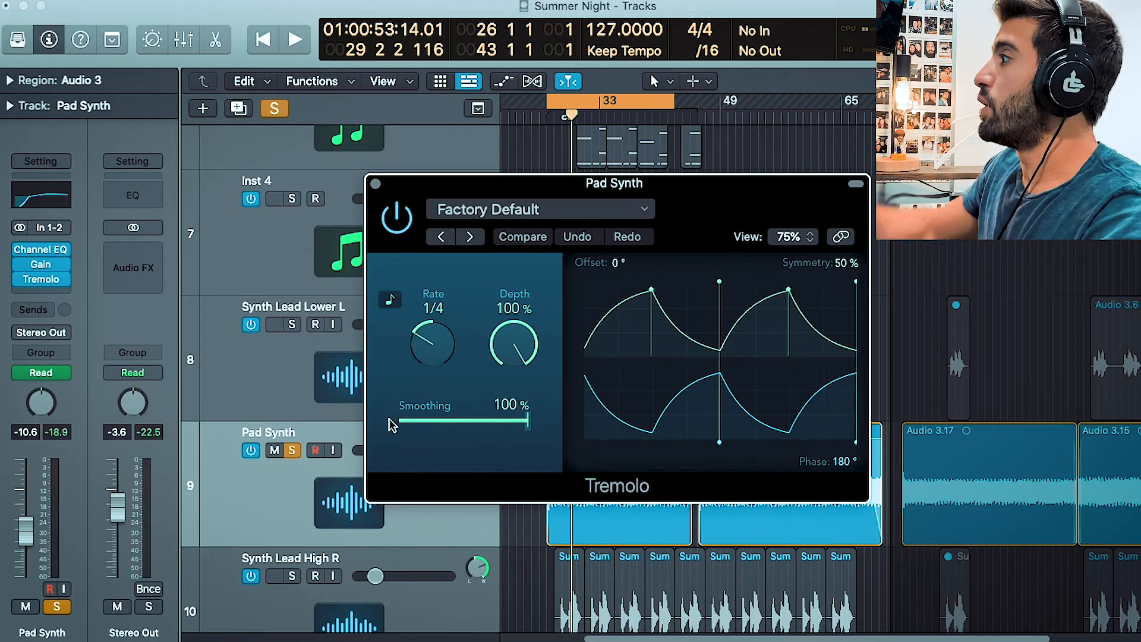
{"action": "key", "text": "space"}
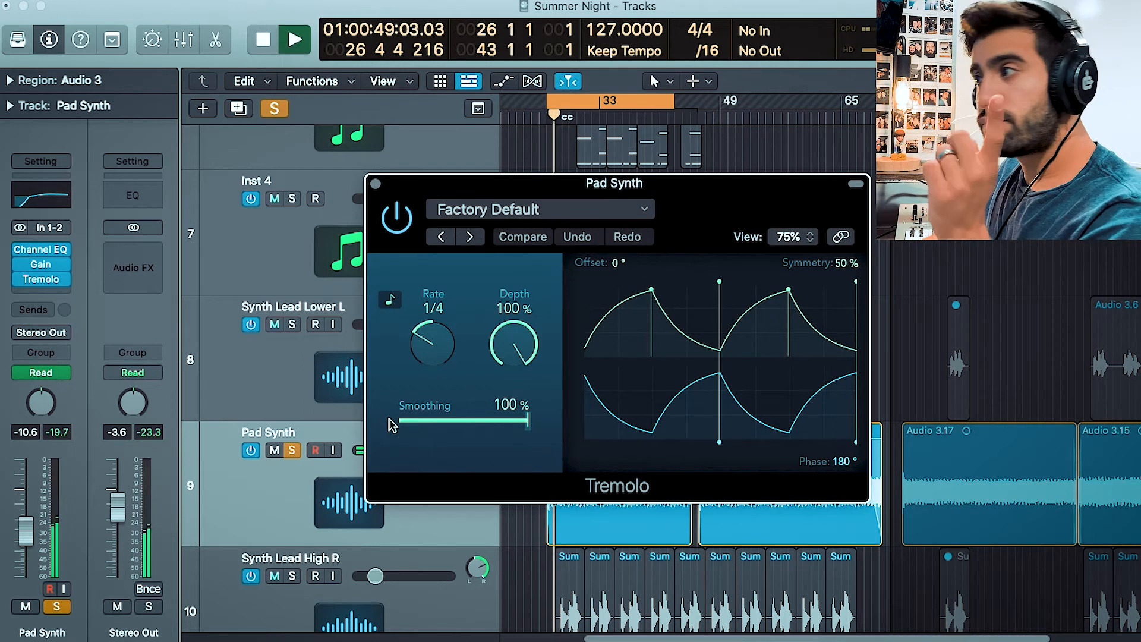
{"action": "key", "text": "space"}
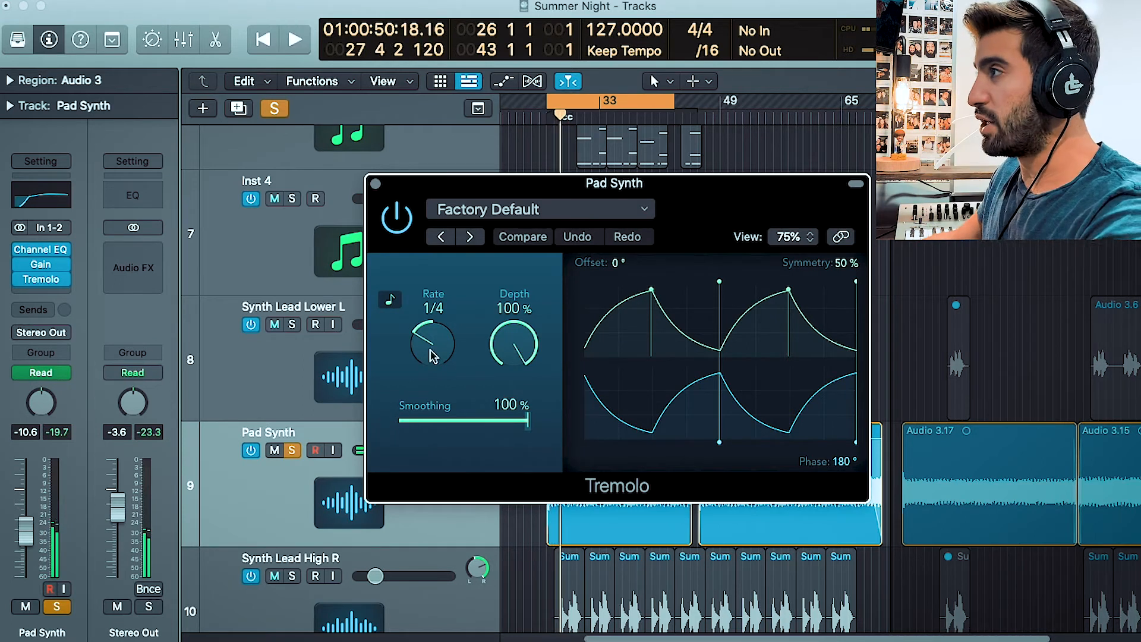
Slow the Tremolo rate to 1/1 and audition the pad
{"action": "left_click_drag", "start_coordinate": [434, 345], "coordinate": [435, 371]}
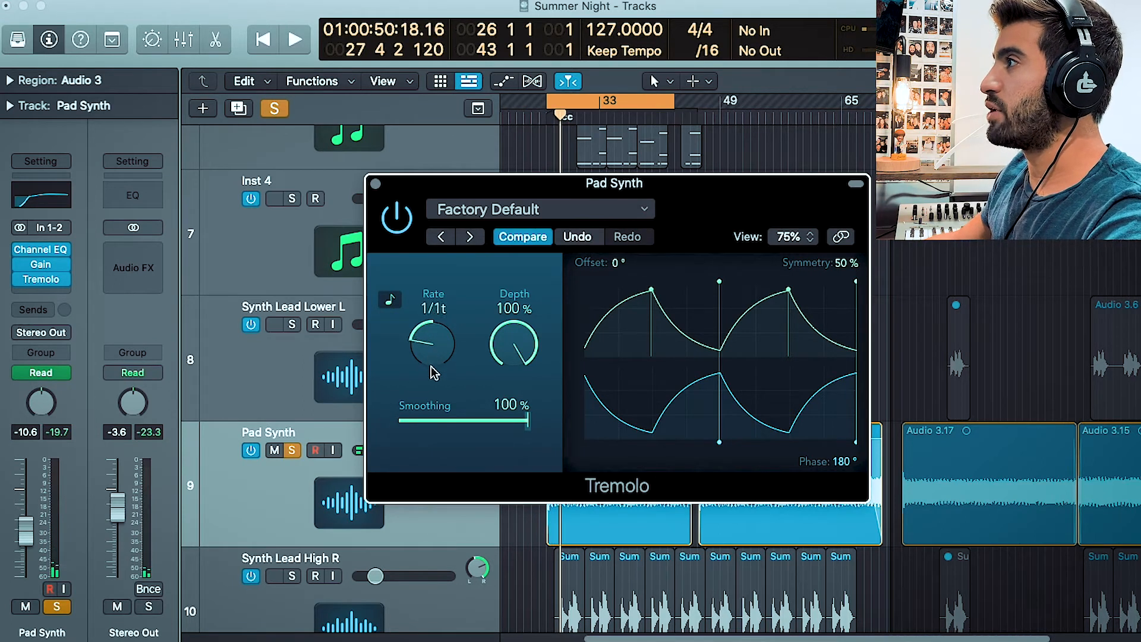
{"action": "key", "text": "space"}
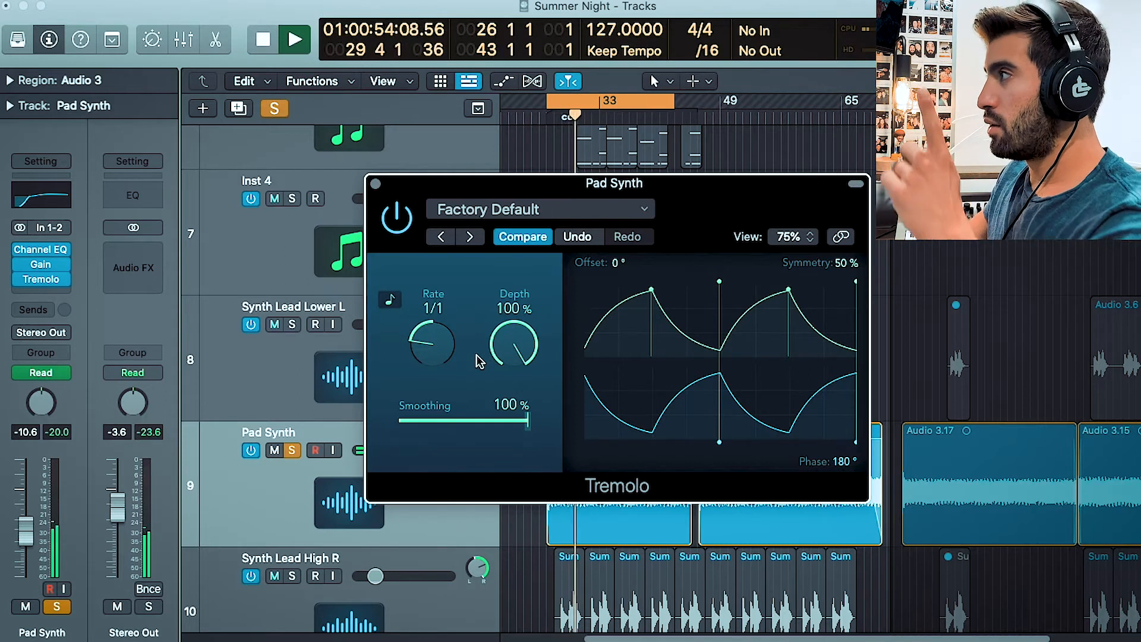
{"action": "key", "text": "space"}
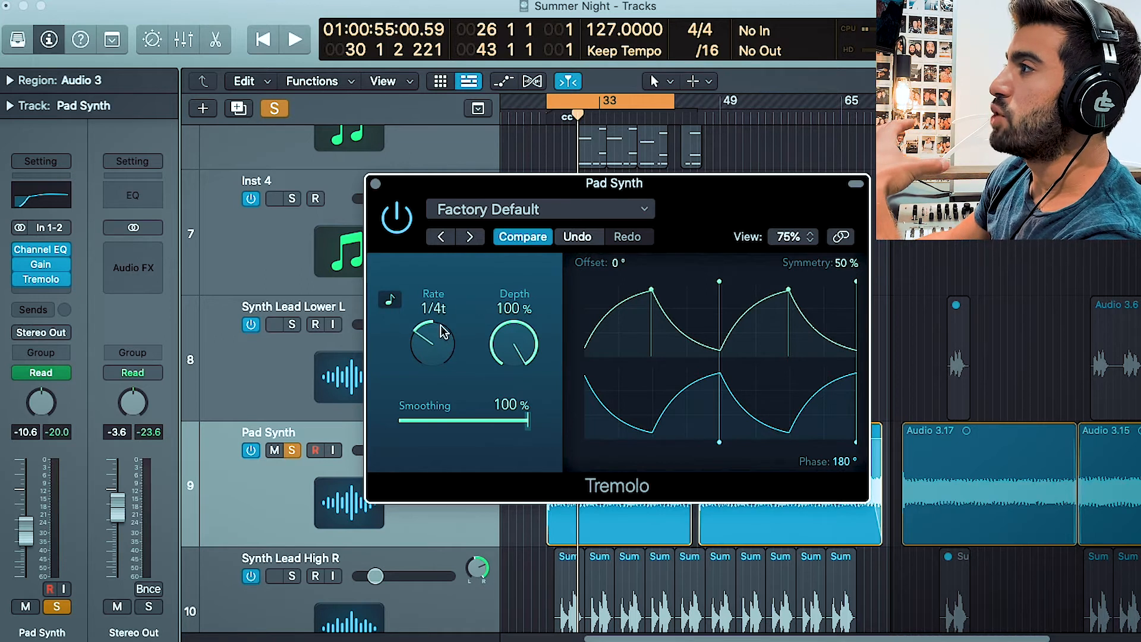
Try the Tremolo rate unsynced from tempo at about 6.59 Hz, and turn tempo sync back on
{"action": "left_click", "coordinate": [389, 299]}
{"action": "left_click_drag", "start_coordinate": [423, 333], "coordinate": [433, 350]}
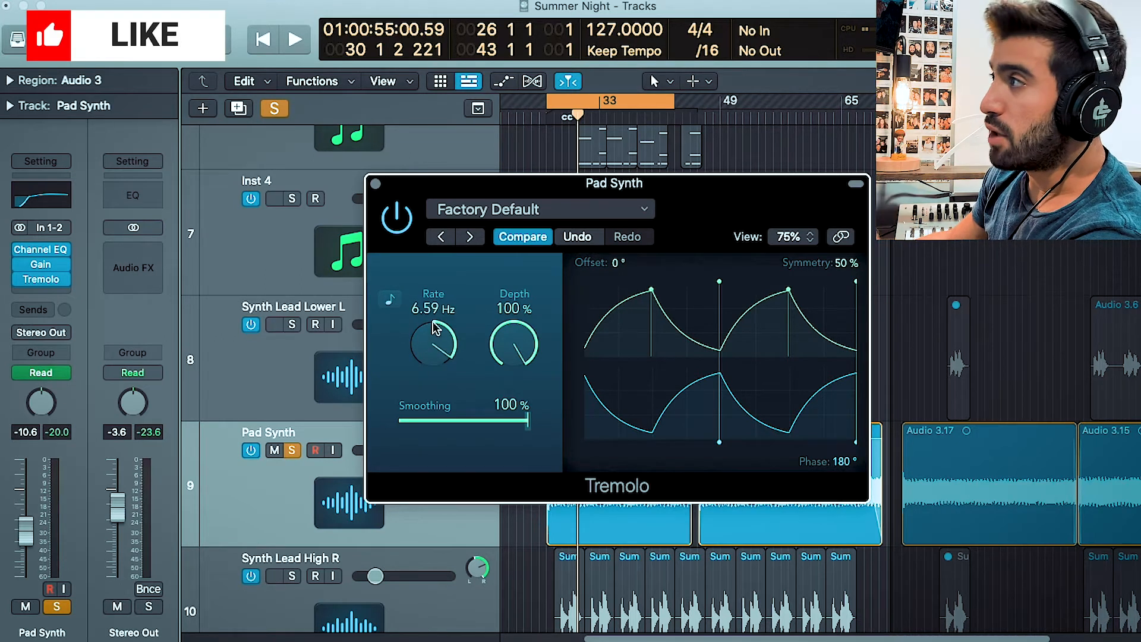
{"action": "left_click", "coordinate": [397, 297]}
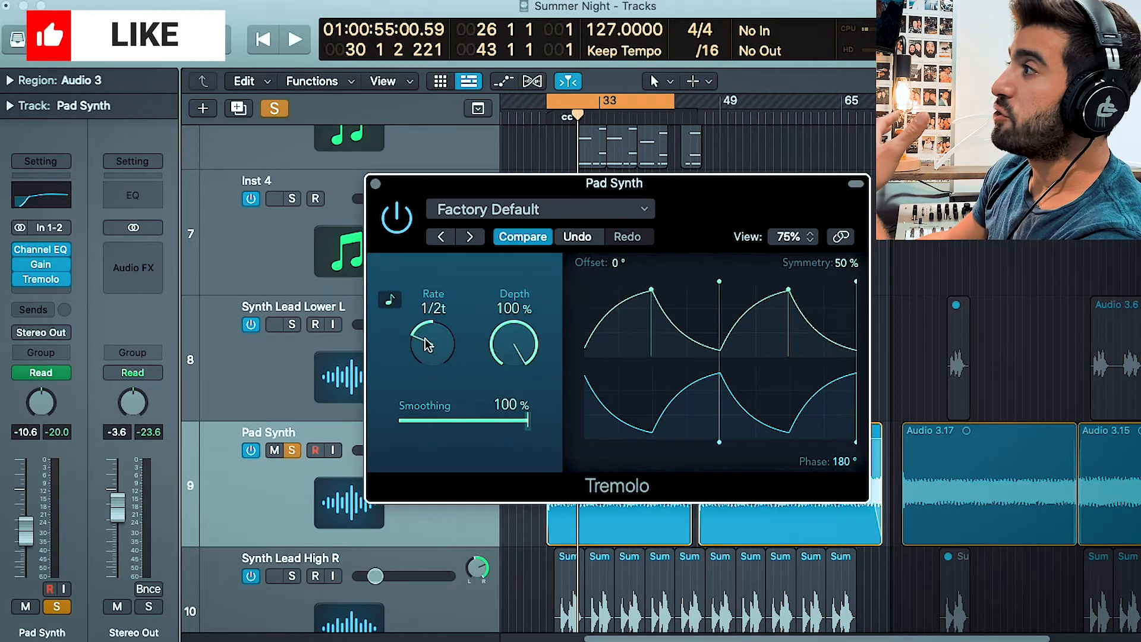
Audition the pad at synced Tremolo rates of 1/8 and 1/4d, and return the rate to 1/4
{"action": "left_click_drag", "start_coordinate": [426, 340], "coordinate": [442, 341]}
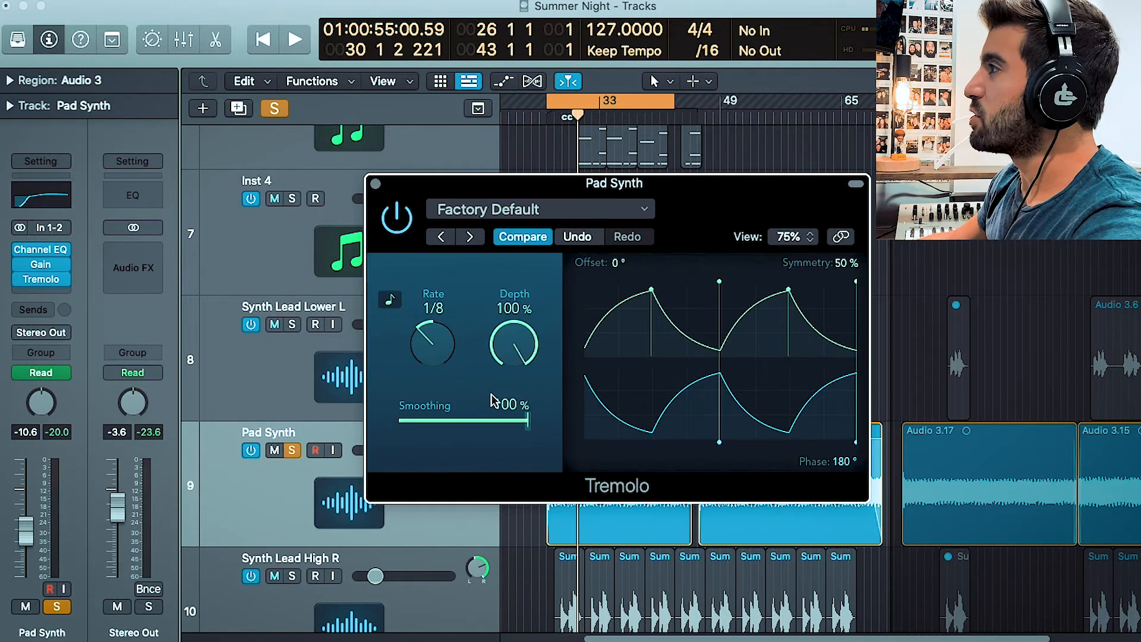
{"action": "key", "text": "space"}
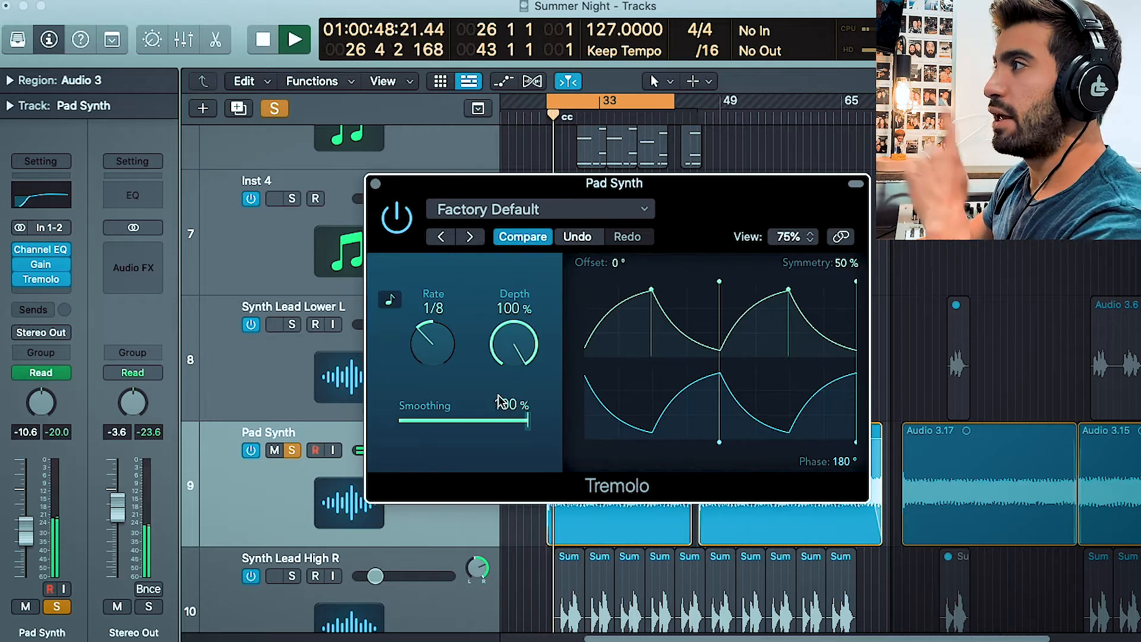
{"action": "mouse_move", "coordinate": [451, 371]}
{"action": "left_mouse_down"}
{"action": "mouse_move", "coordinate": [441, 347]}
{"action": "mouse_move", "coordinate": [438, 382]}
{"action": "left_mouse_up"}
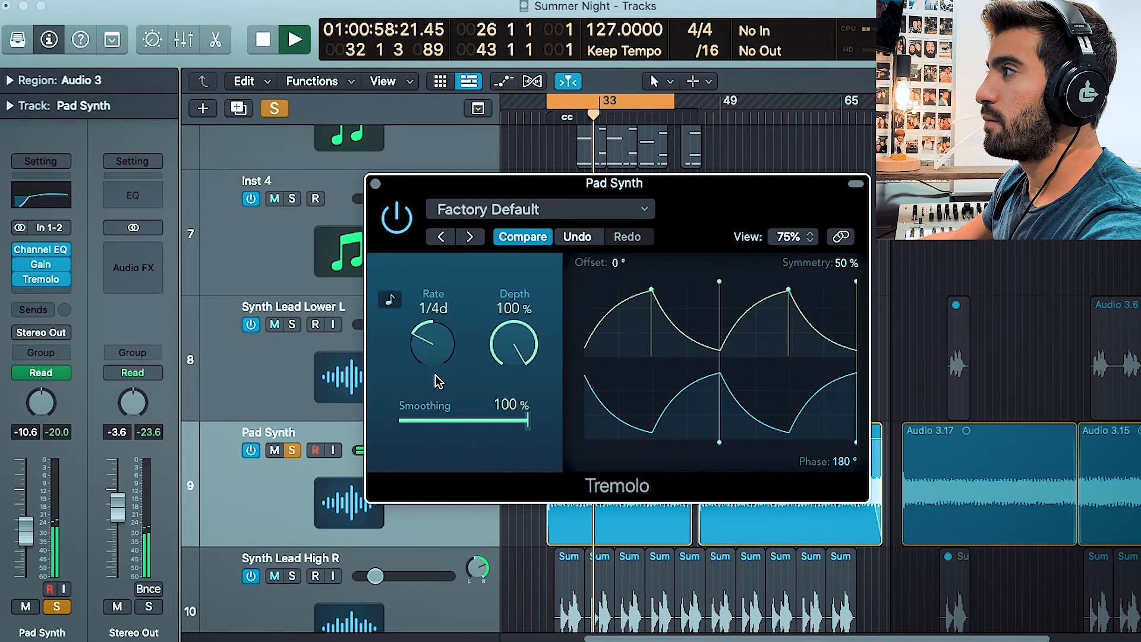
{"action": "key", "text": "space"}
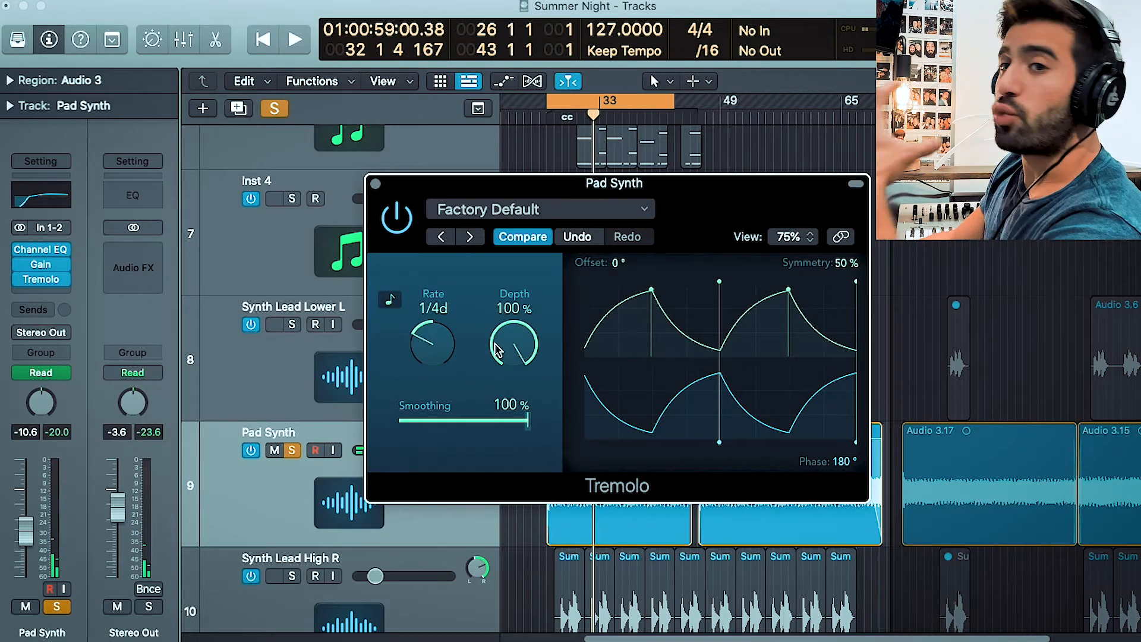
{"action": "left_click_drag", "start_coordinate": [443, 368], "coordinate": [443, 365]}
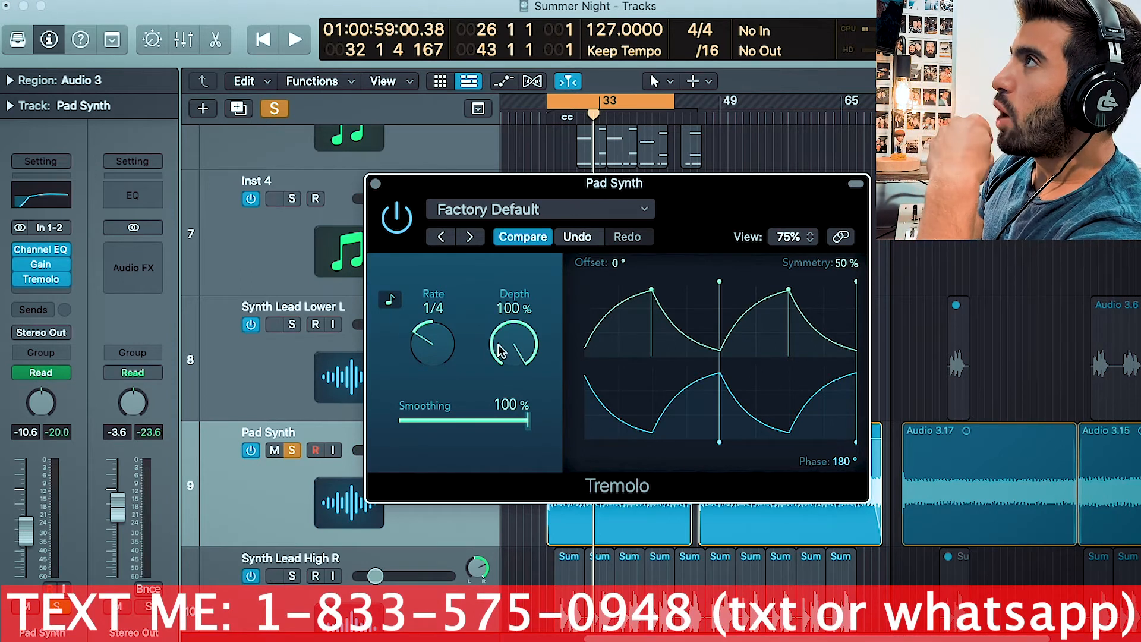
Lower the Tremolo depth to 0% and raise it back to 100% while auditioning the pad
{"action": "left_click_drag", "start_coordinate": [500, 350], "coordinate": [499, 410]}
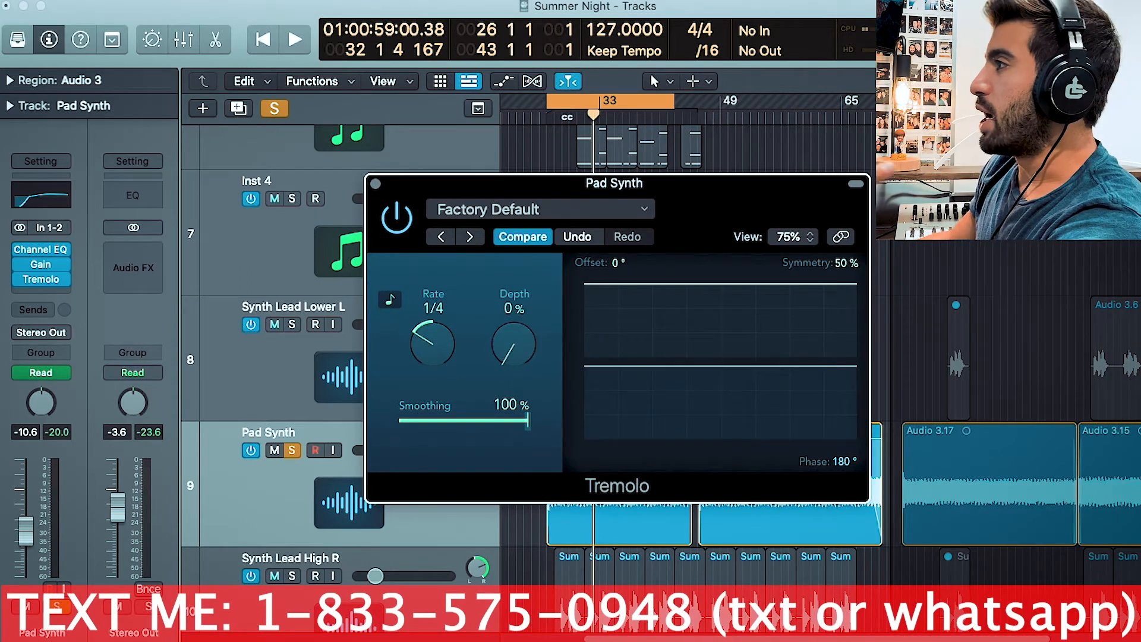
{"action": "key", "text": "space"}
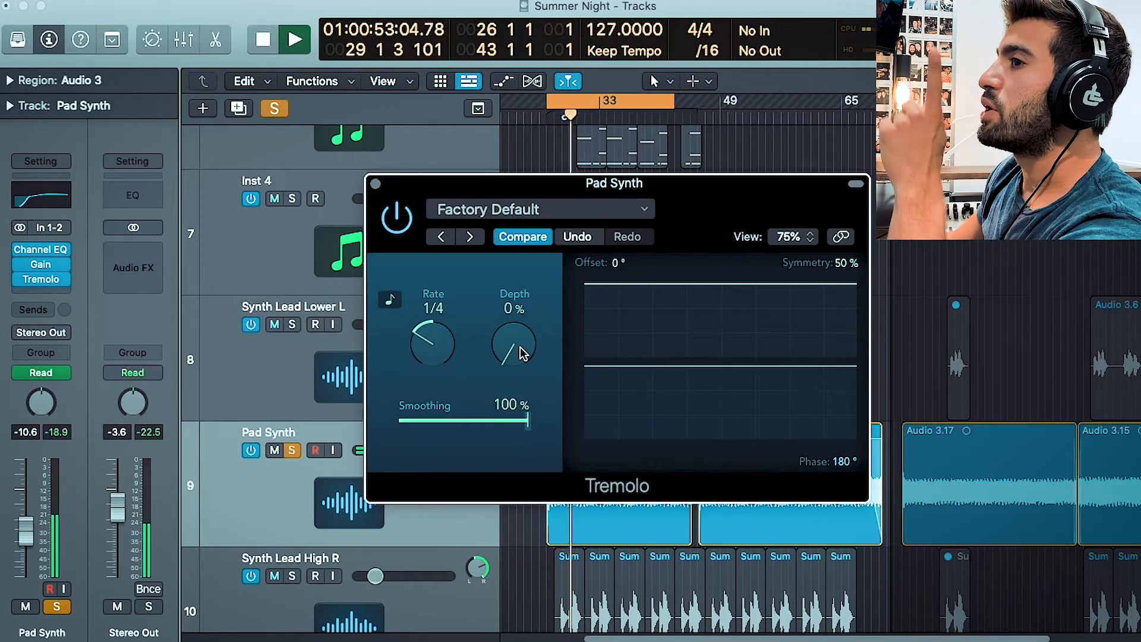
{"action": "left_click_drag", "start_coordinate": [519, 351], "coordinate": [493, 106]}
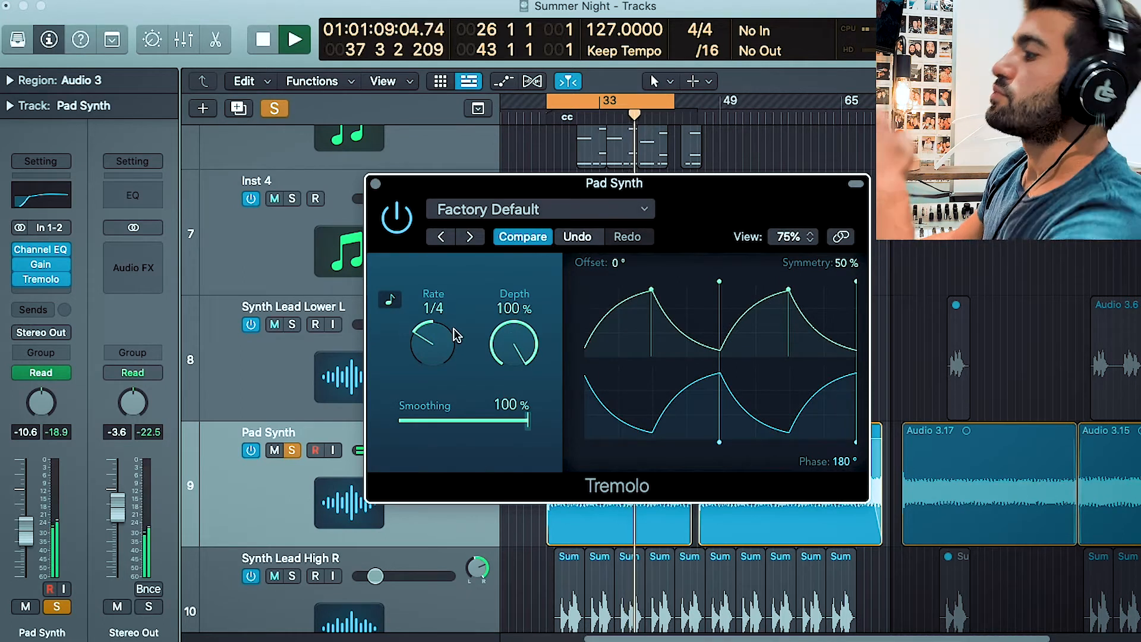
{"action": "key", "text": "space"}
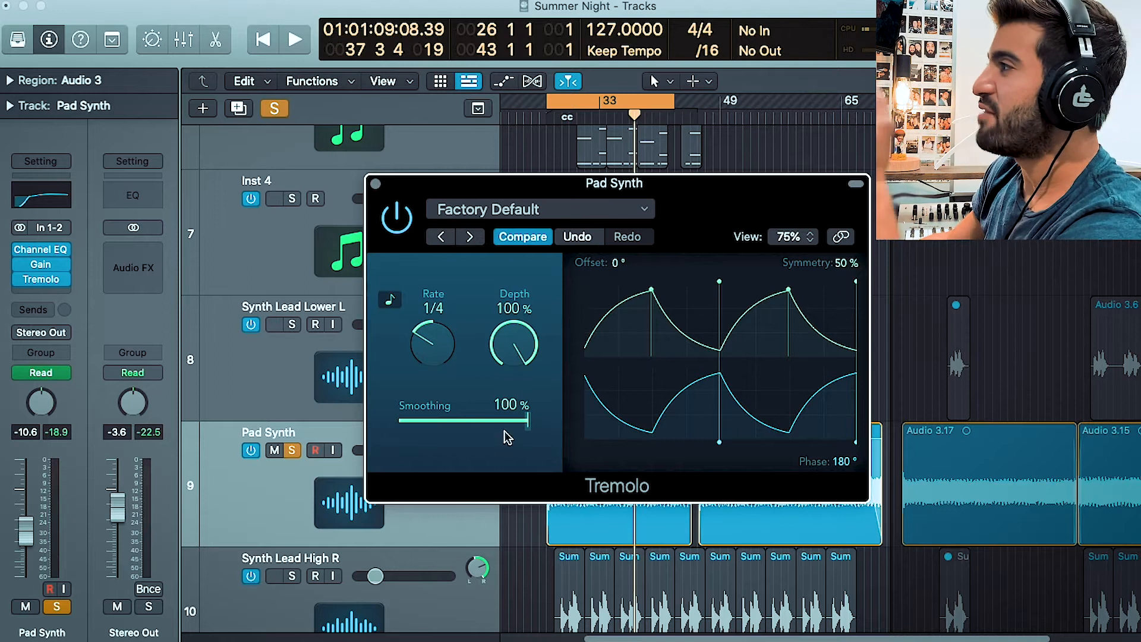
Switch the Tremolo smoothing between 0% and 100% to compare the square and rounded waveforms
{"action": "left_click_drag", "start_coordinate": [509, 423], "coordinate": [400, 421]}
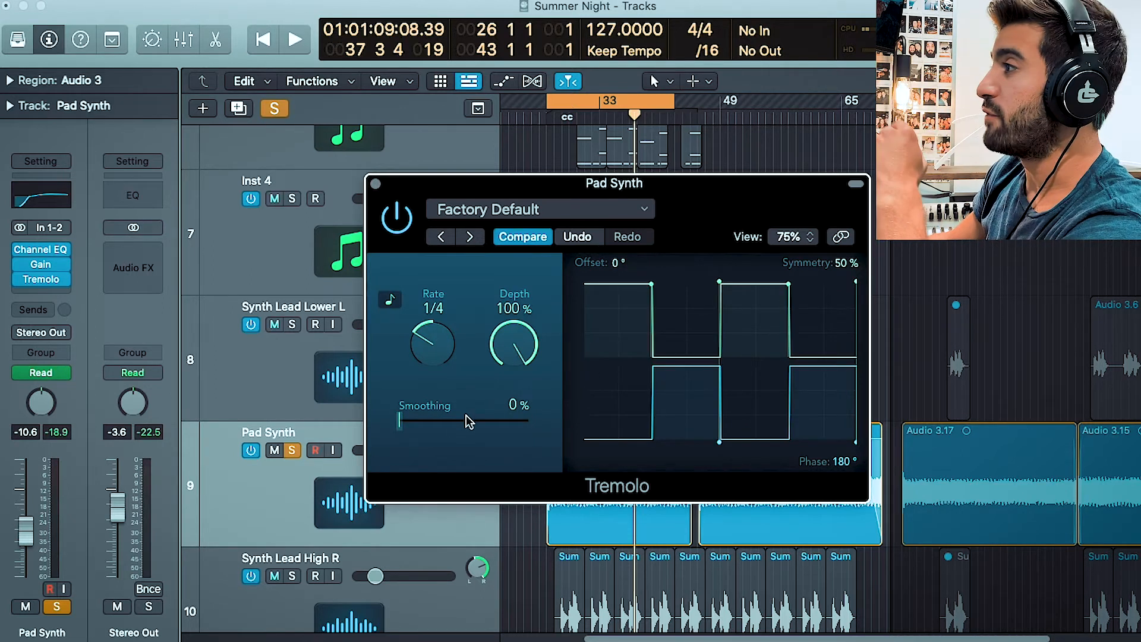
{"action": "left_click_drag", "start_coordinate": [465, 414], "coordinate": [684, 418]}
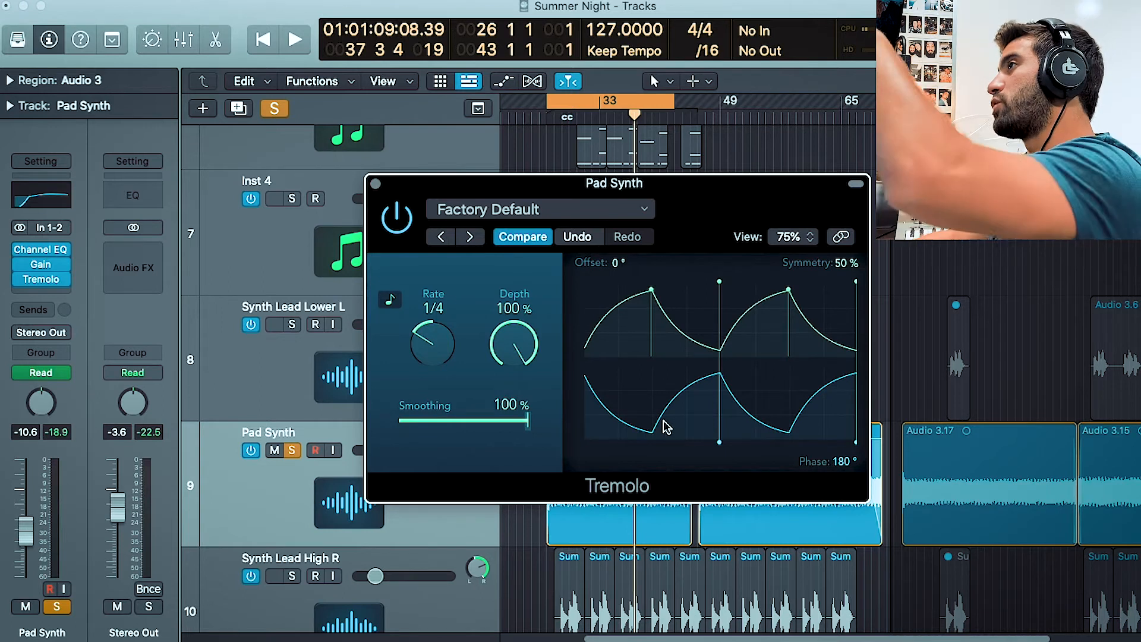
{"action": "left_click_drag", "start_coordinate": [529, 423], "coordinate": [173, 434]}
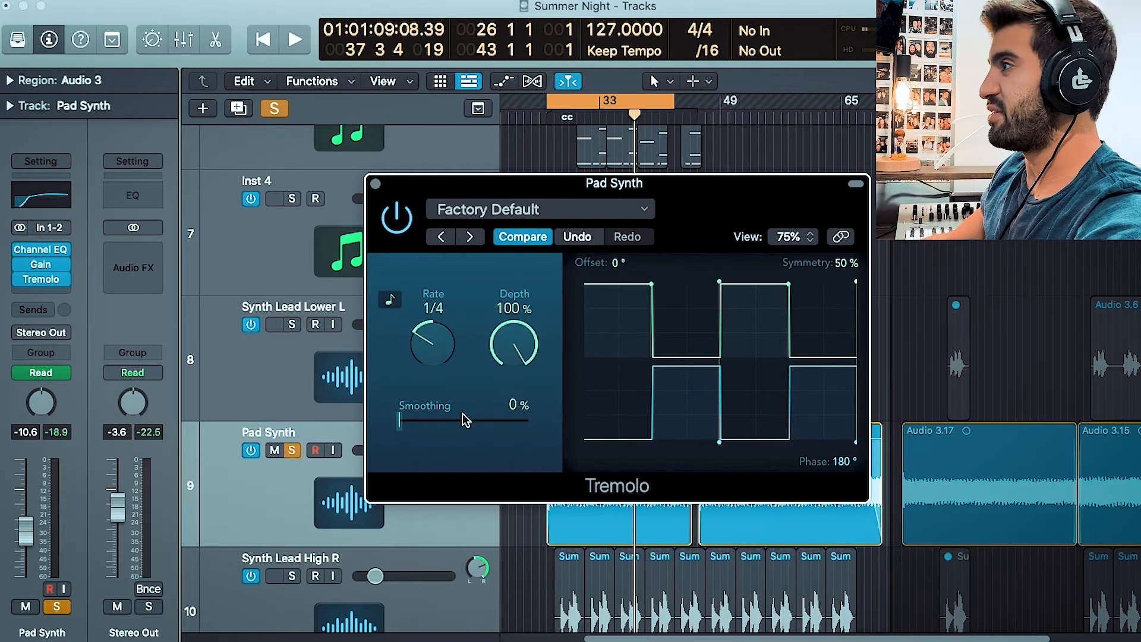
{"action": "left_click_drag", "start_coordinate": [426, 423], "coordinate": [722, 442]}
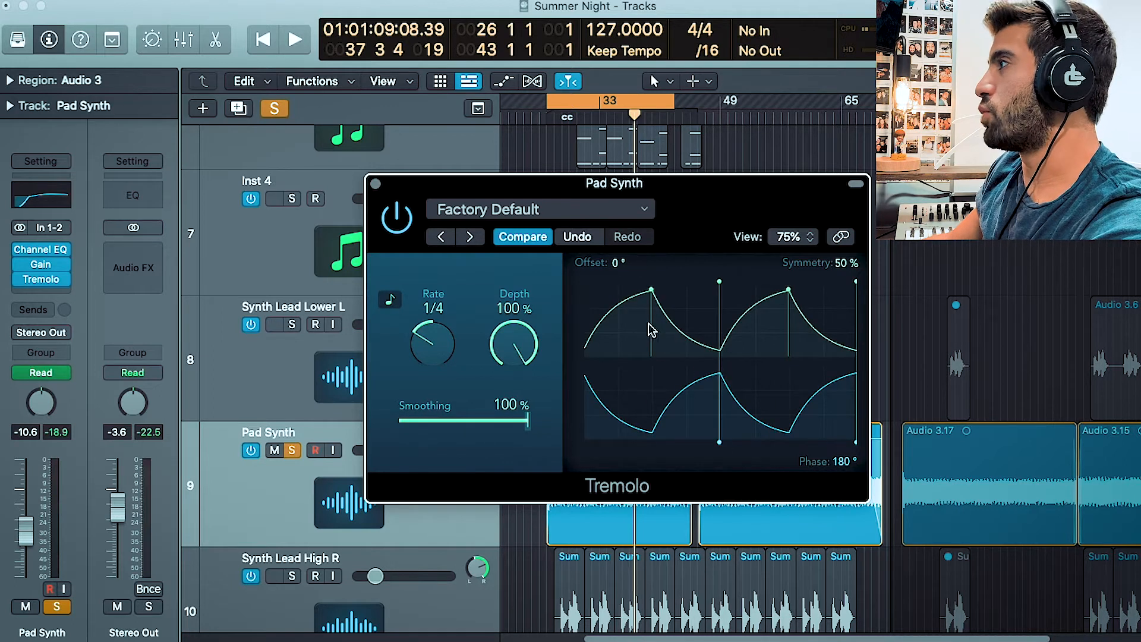
Set the Tremolo smoothing to 0% while playing back the pad
{"action": "key", "text": "space"}
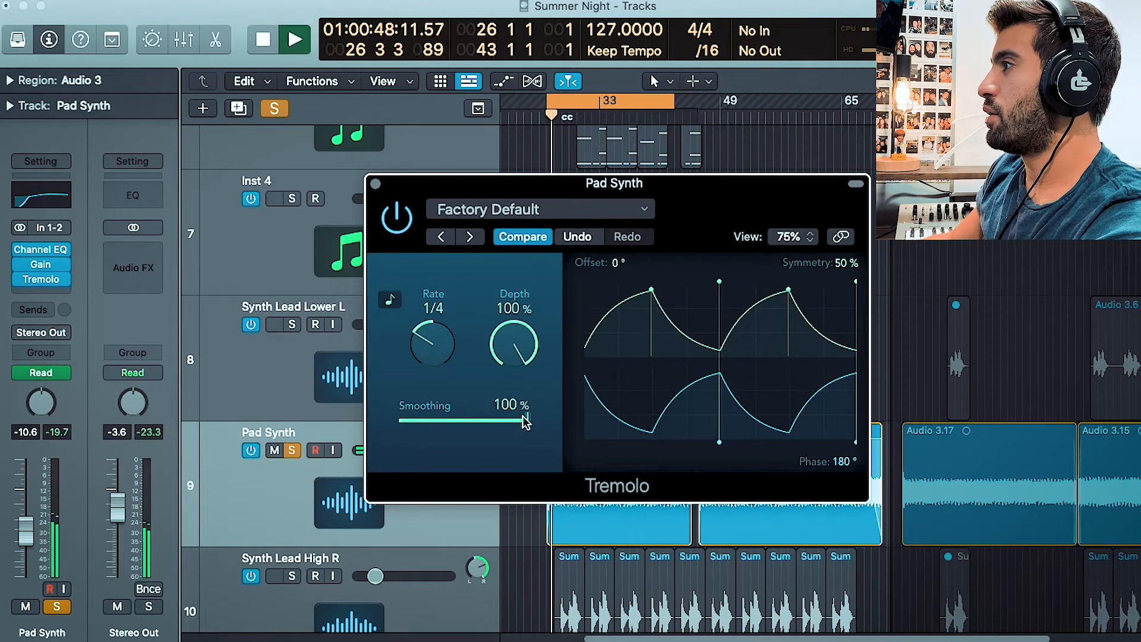
{"action": "left_click_drag", "start_coordinate": [525, 418], "coordinate": [297, 432]}
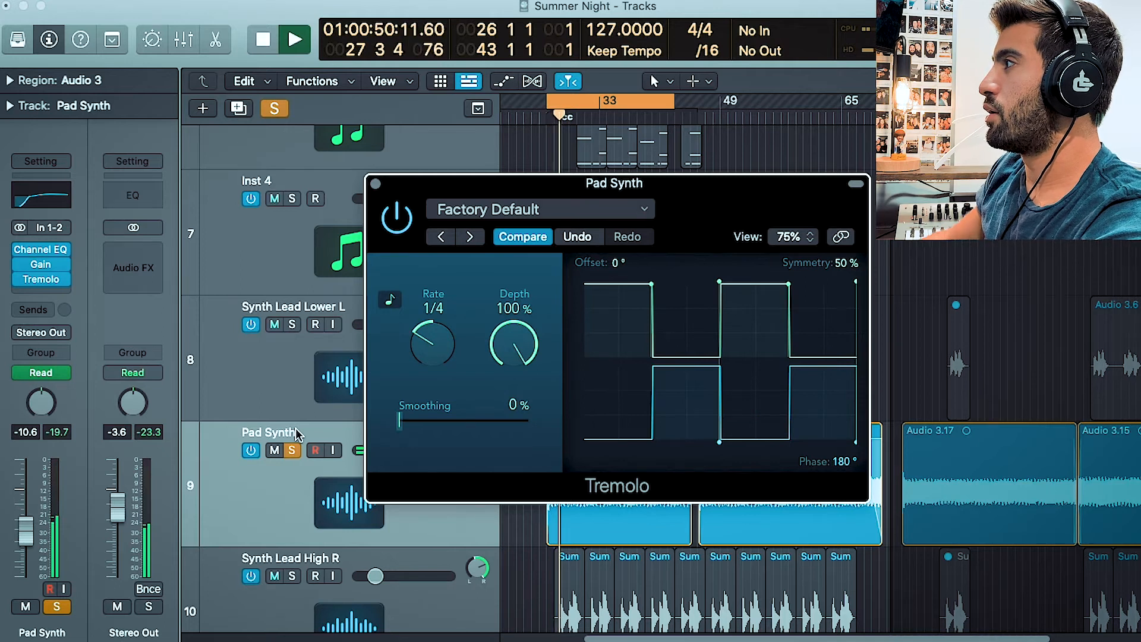
{"action": "key", "text": "space"}
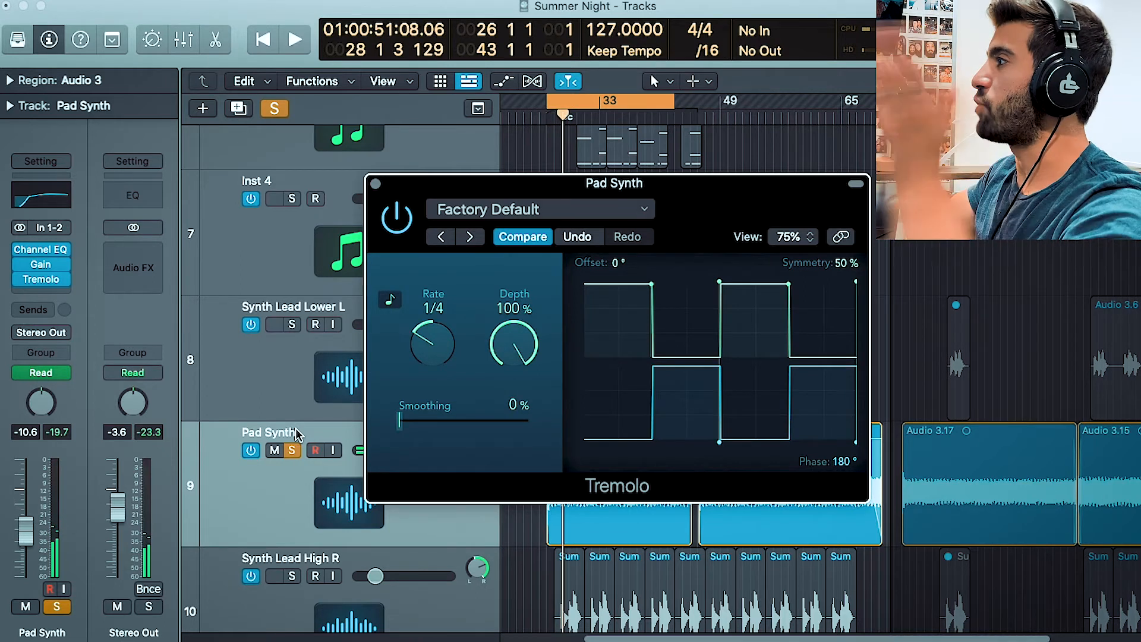
Set the Tremolo rate to 1/2 and the depth to 53% during playback
{"action": "key", "text": "space"}
{"action": "left_click_drag", "start_coordinate": [423, 340], "coordinate": [437, 354]}
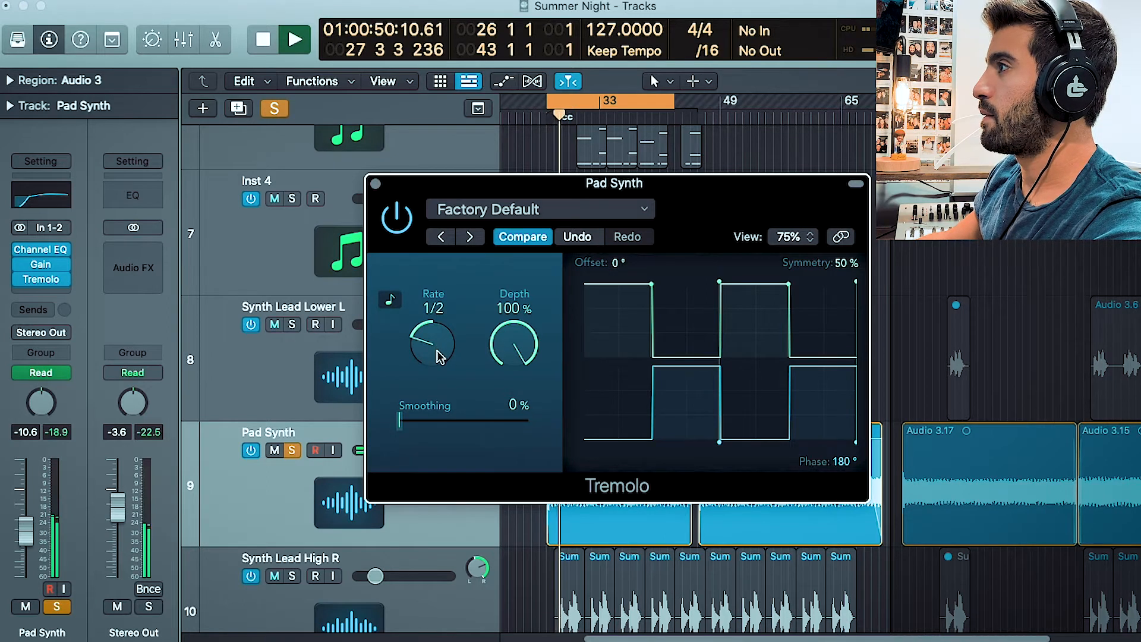
{"action": "left_click_drag", "start_coordinate": [515, 343], "coordinate": [528, 468]}
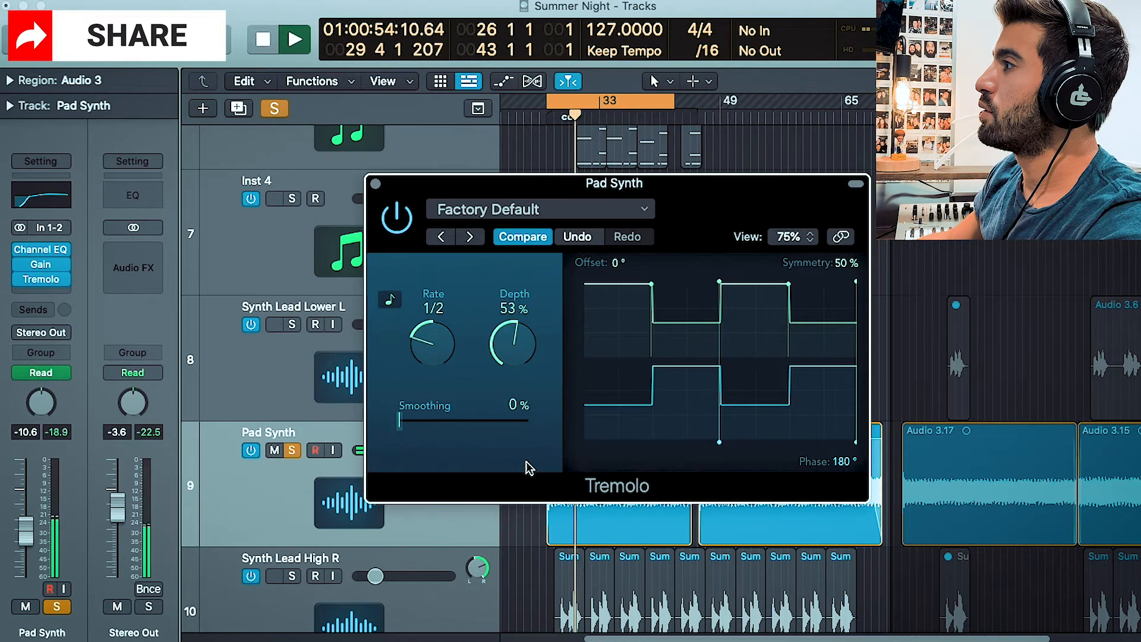
Raise the Tremolo depth to 100%
{"action": "left_click_drag", "start_coordinate": [519, 350], "coordinate": [558, 158]}
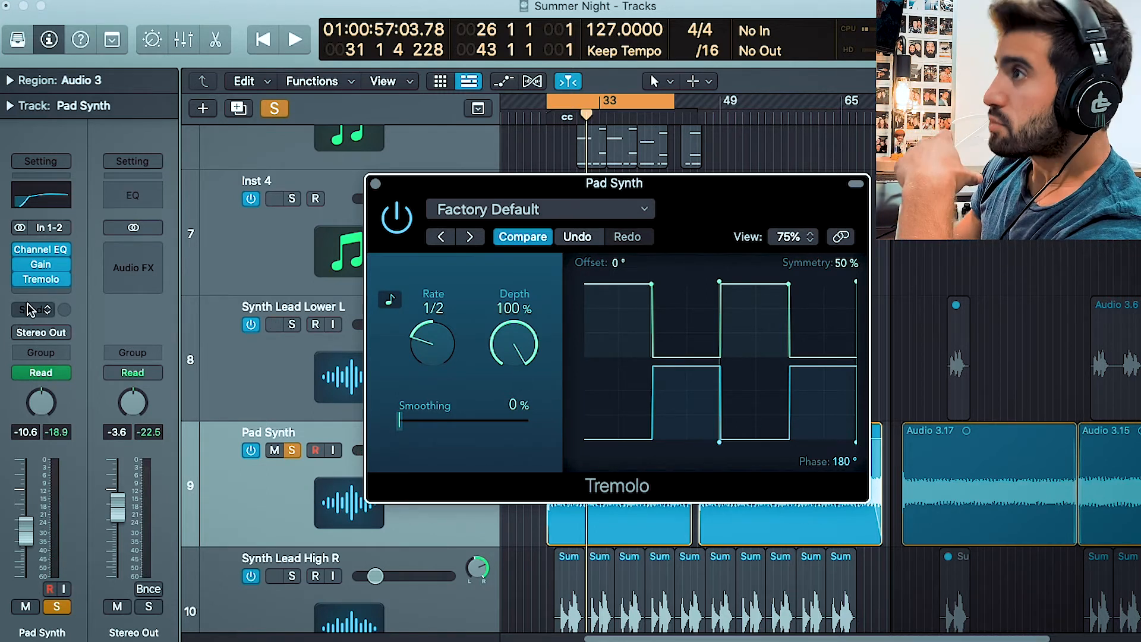
{"action": "left_click", "coordinate": [64, 279]}
{"action": "mouse_move", "coordinate": [137, 322]}
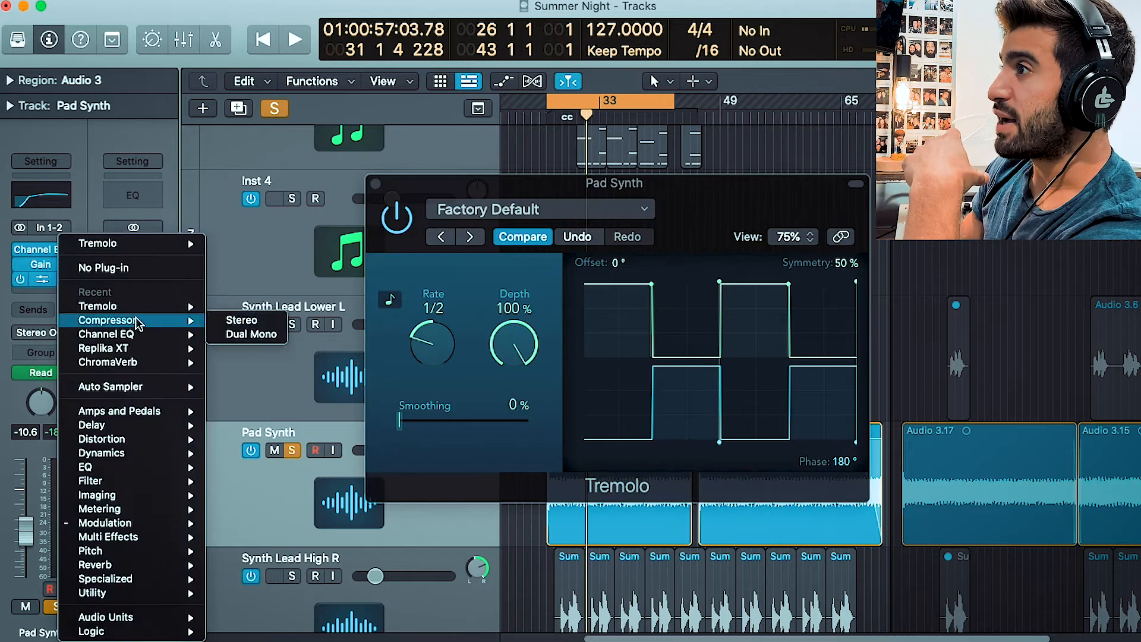
{"action": "left_click", "coordinate": [781, 466]}
Set the Tremolo phase to 0°, compare it with 180°, return it to 0° and play back the pad
{"action": "double_click", "coordinate": [841, 466]}
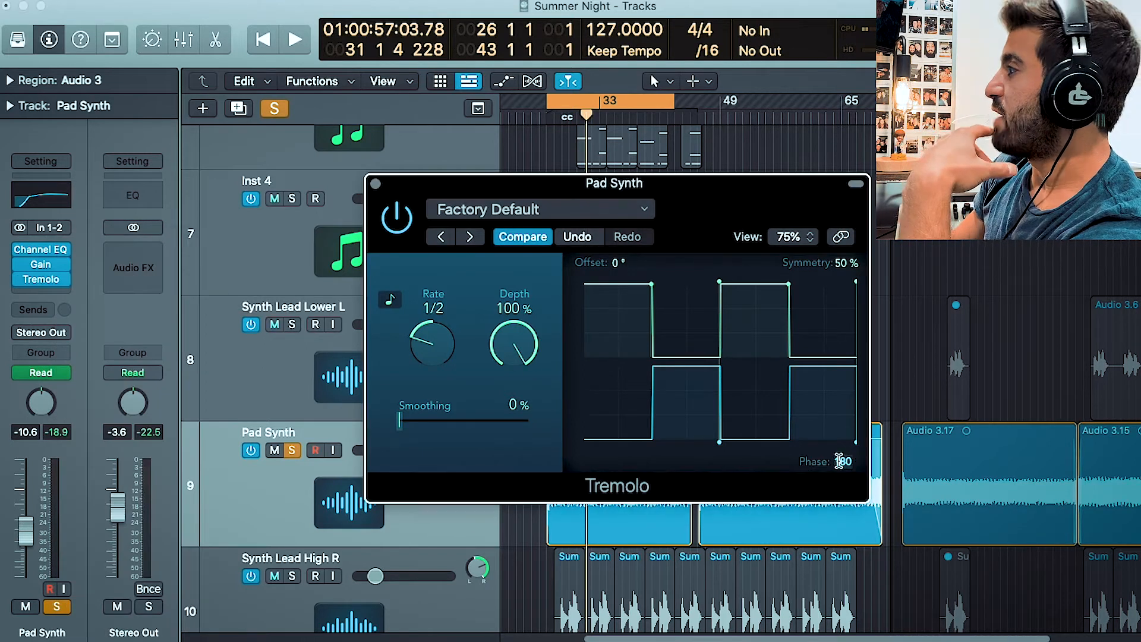
{"action": "type", "text": "0"}
{"action": "key", "text": "Return"}
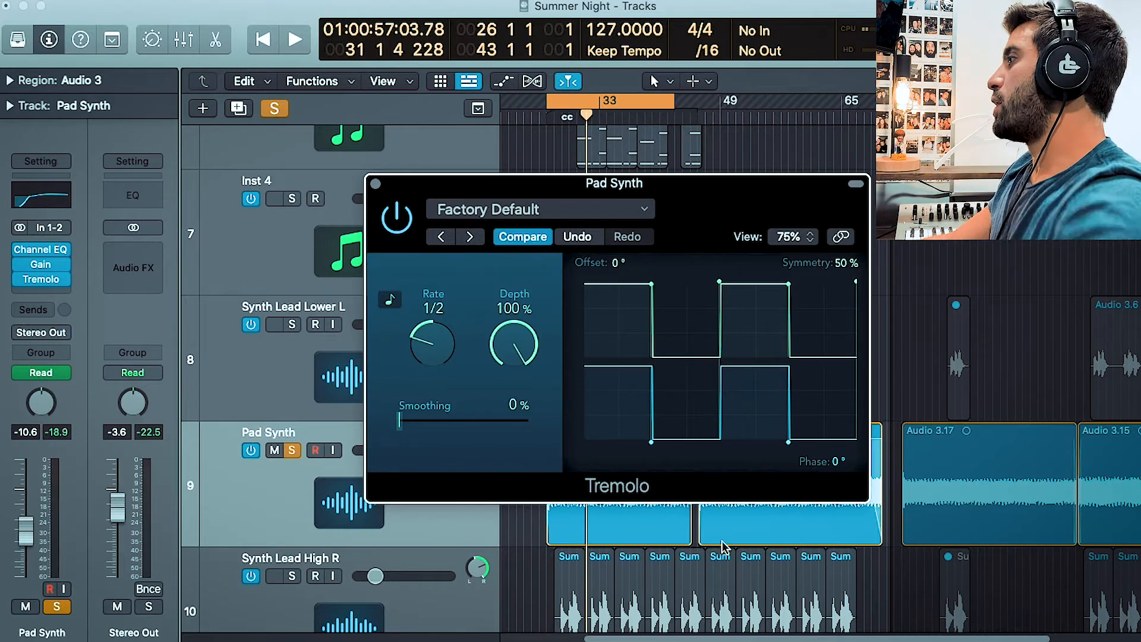
{"action": "left_click_drag", "start_coordinate": [843, 467], "coordinate": [843, 416]}
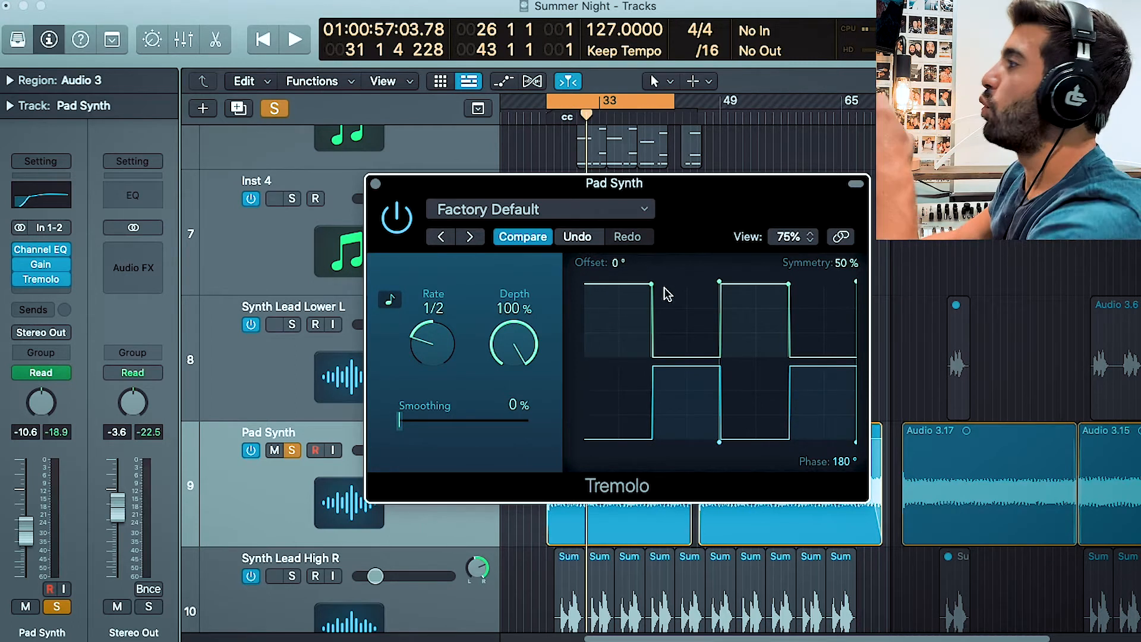
{"action": "left_click_drag", "start_coordinate": [840, 461], "coordinate": [841, 512]}
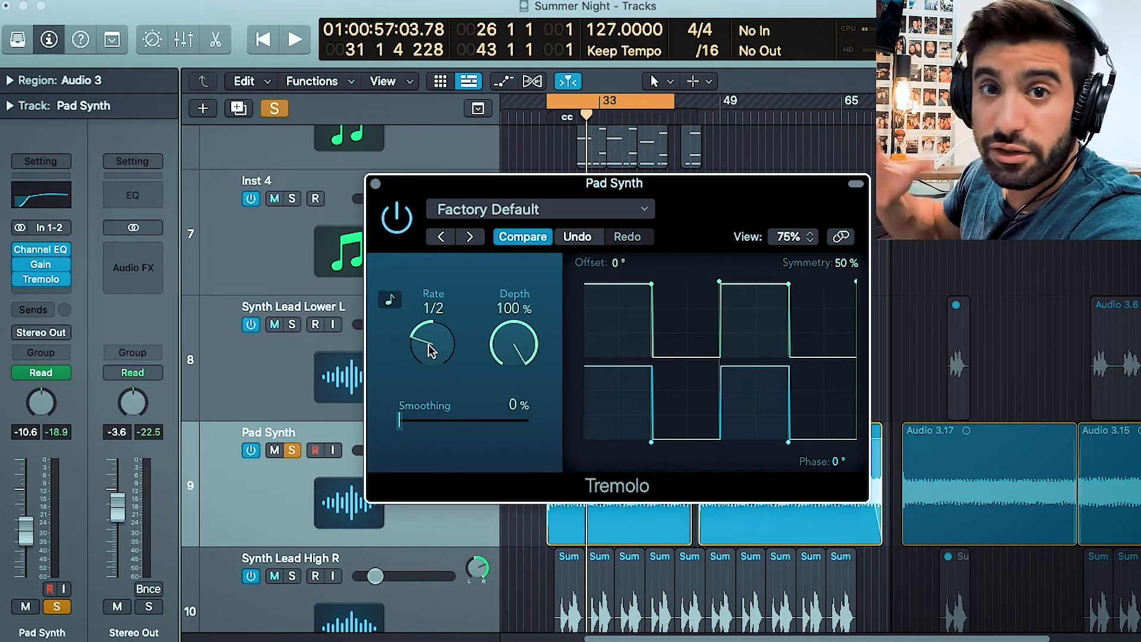
{"action": "key", "text": "space"}
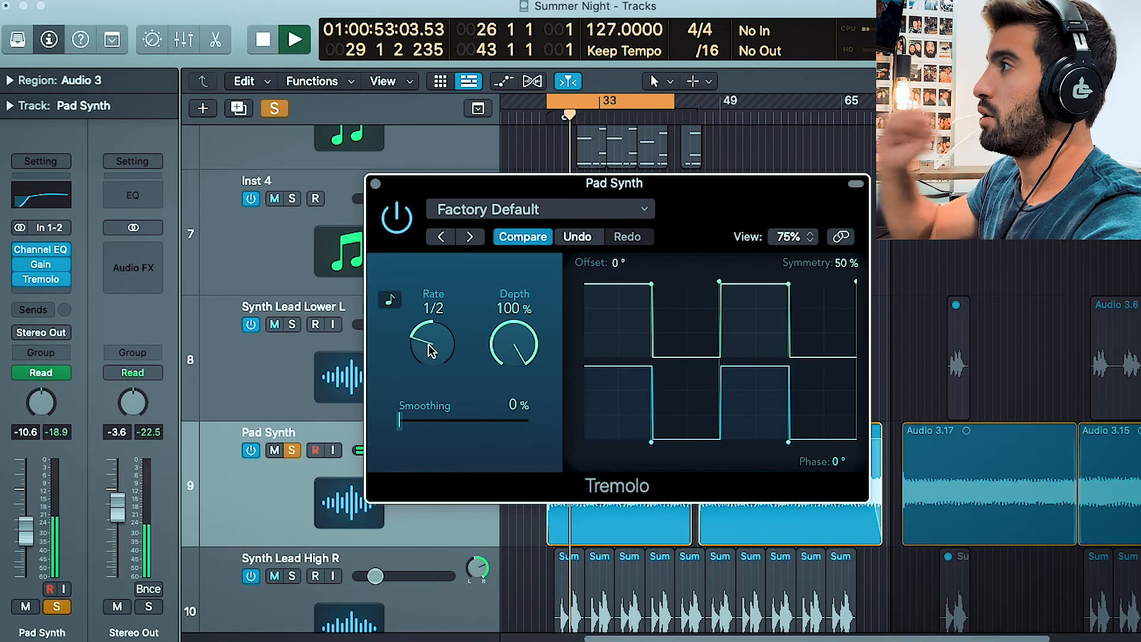
Raise the Tremolo rate through 1/4 and 1/8 to 1/16, auditioning the pad at each setting
{"action": "key", "text": "space"}
{"action": "left_click_drag", "start_coordinate": [431, 349], "coordinate": [414, 338]}
{"action": "key", "text": "space"}
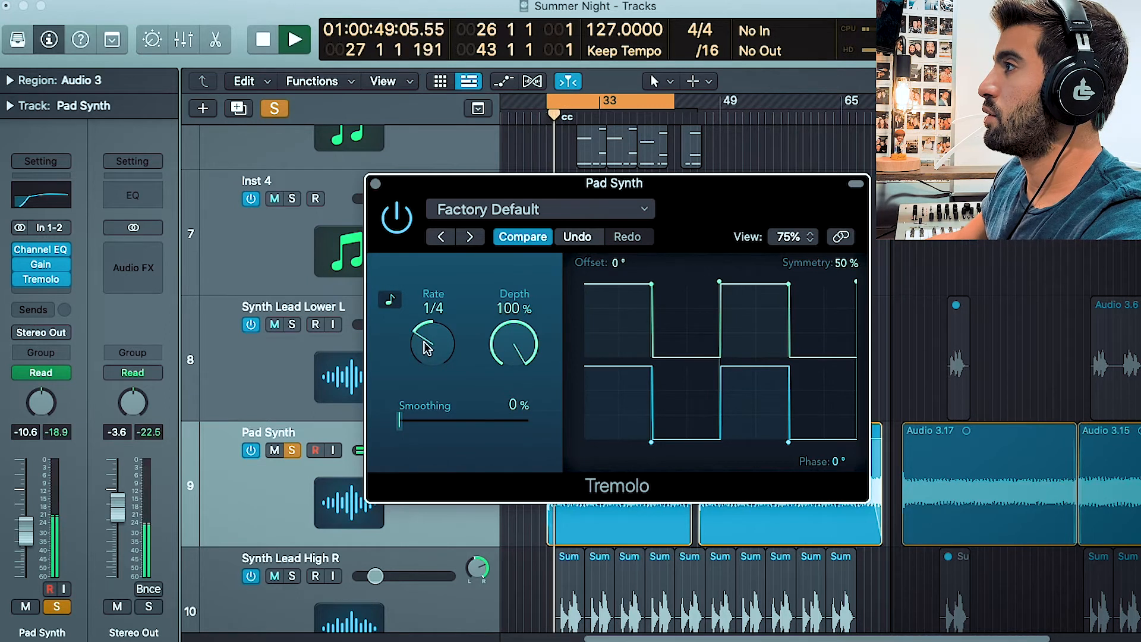
{"action": "key", "text": "space"}
{"action": "left_click_drag", "start_coordinate": [423, 347], "coordinate": [426, 345]}
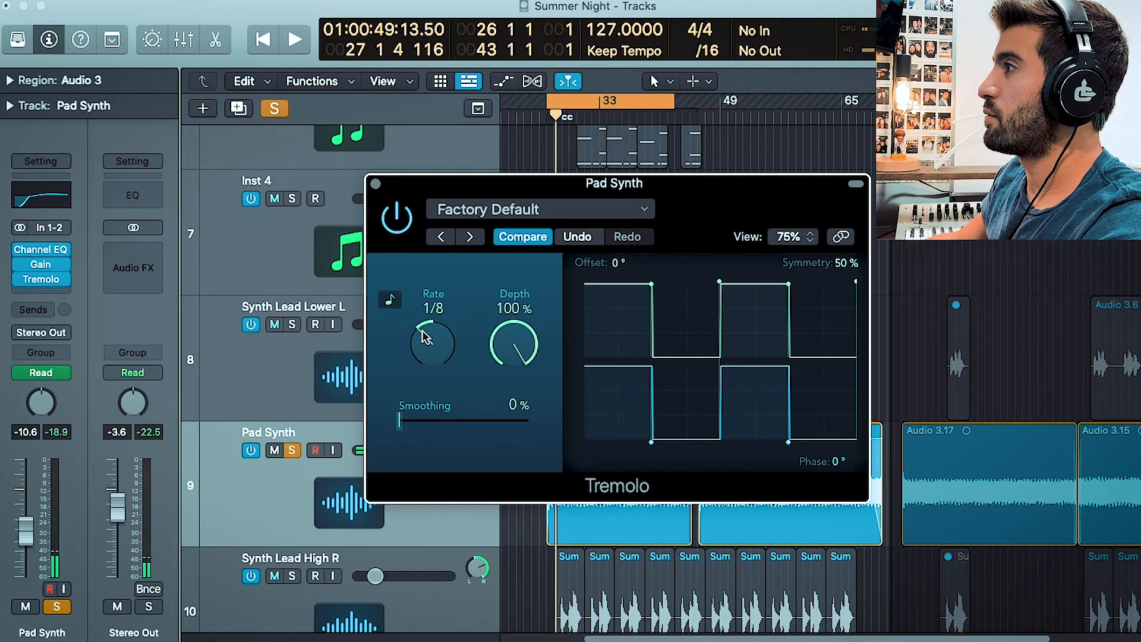
{"action": "key", "text": "space"}
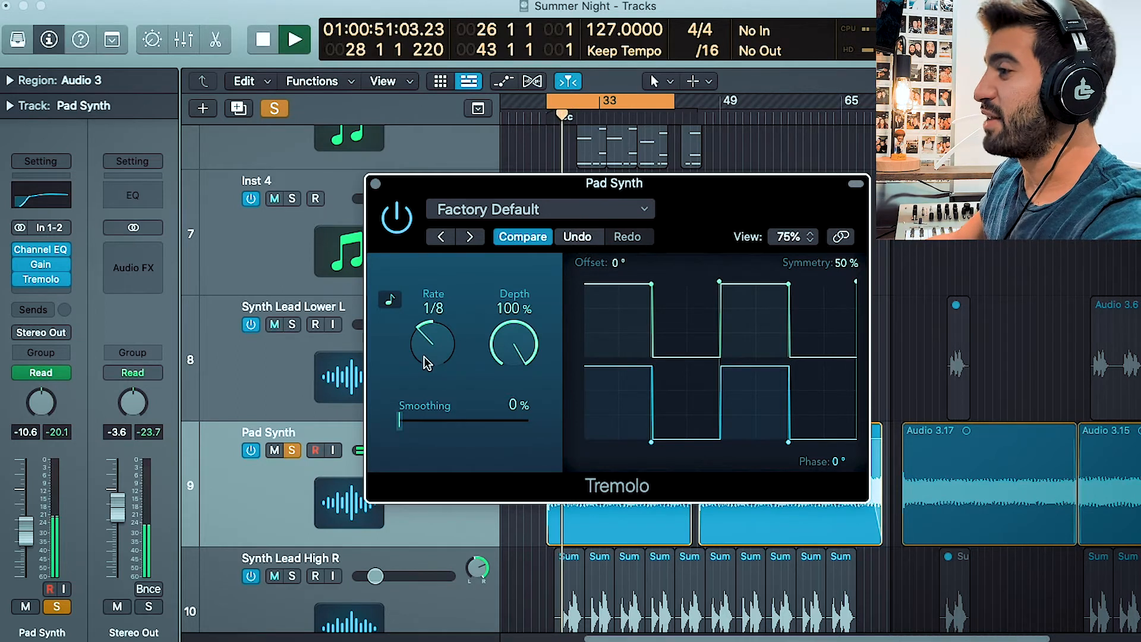
{"action": "left_click_drag", "start_coordinate": [426, 361], "coordinate": [424, 347]}
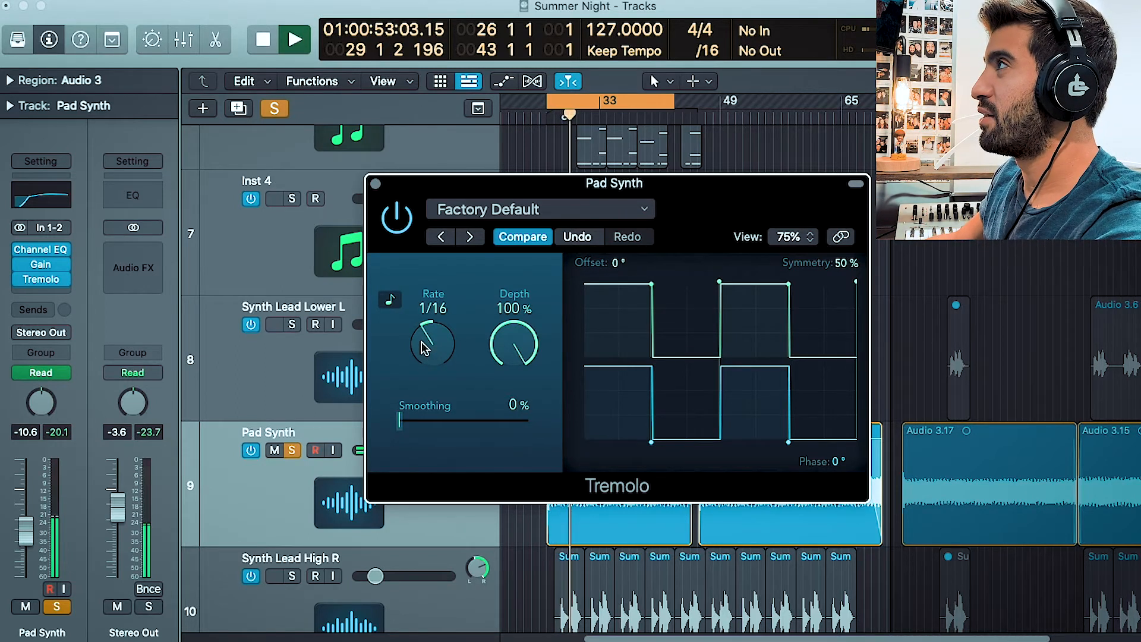
Lower the Tremolo depth to 58%, set the smoothing to 100% and raise the depth to 83% during playback
{"action": "left_click_drag", "start_coordinate": [529, 336], "coordinate": [519, 463]}
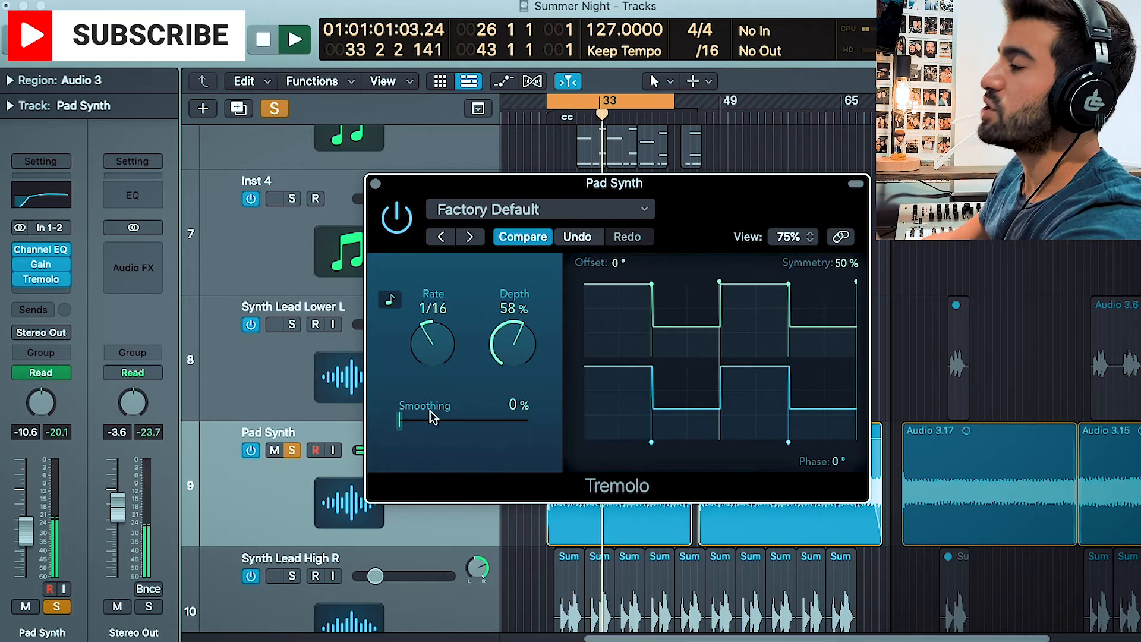
{"action": "left_click_drag", "start_coordinate": [432, 417], "coordinate": [534, 418]}
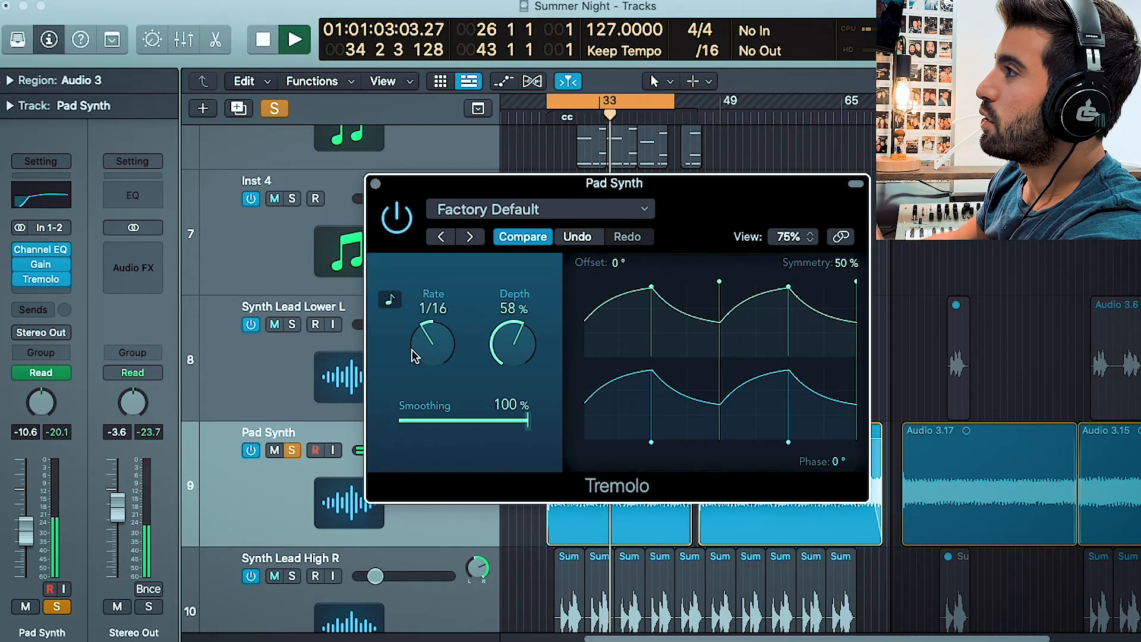
{"action": "left_click_drag", "start_coordinate": [496, 328], "coordinate": [489, 284]}
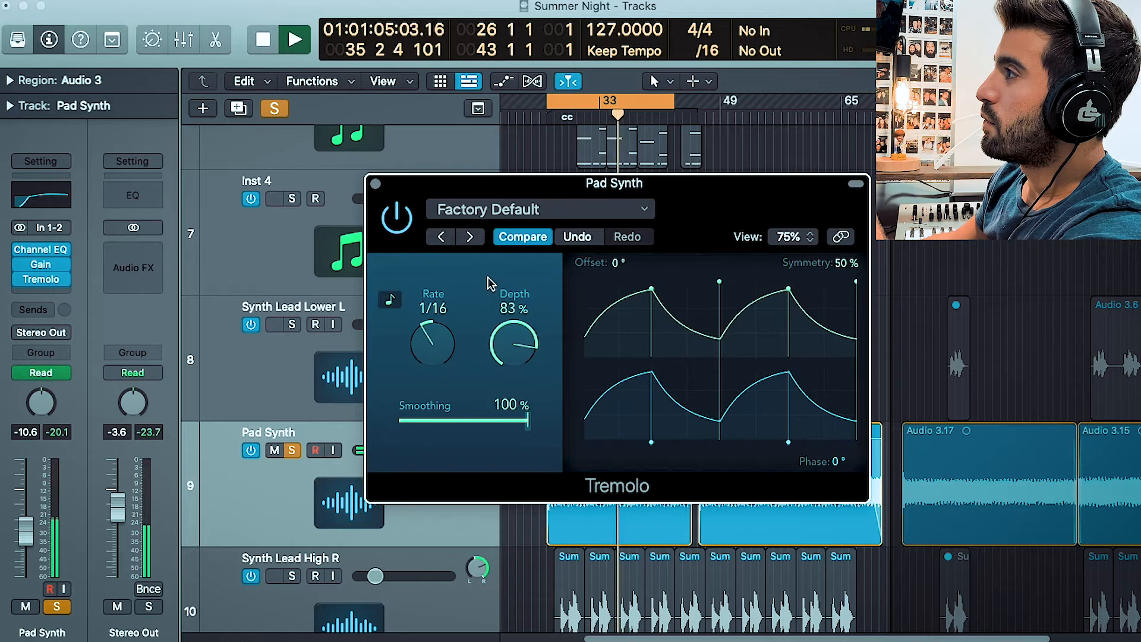
Set the Tremolo rate to 1/8 and, with playback stopped, the depth to 28%, and close the plug-in window
{"action": "left_click_drag", "start_coordinate": [422, 338], "coordinate": [419, 353]}
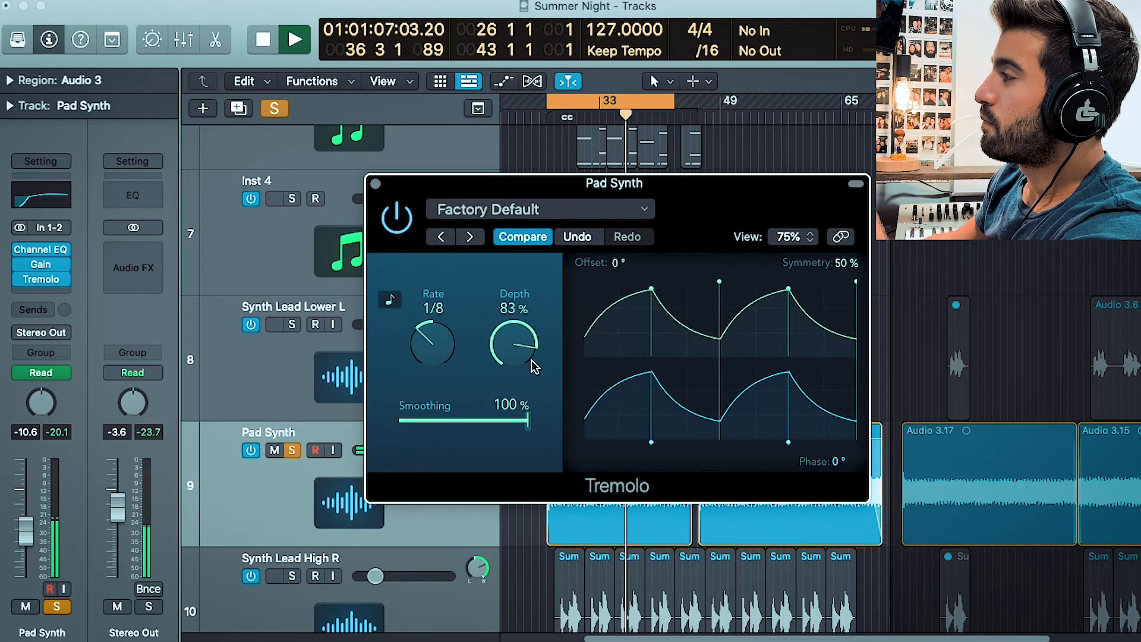
{"action": "key", "text": "space"}
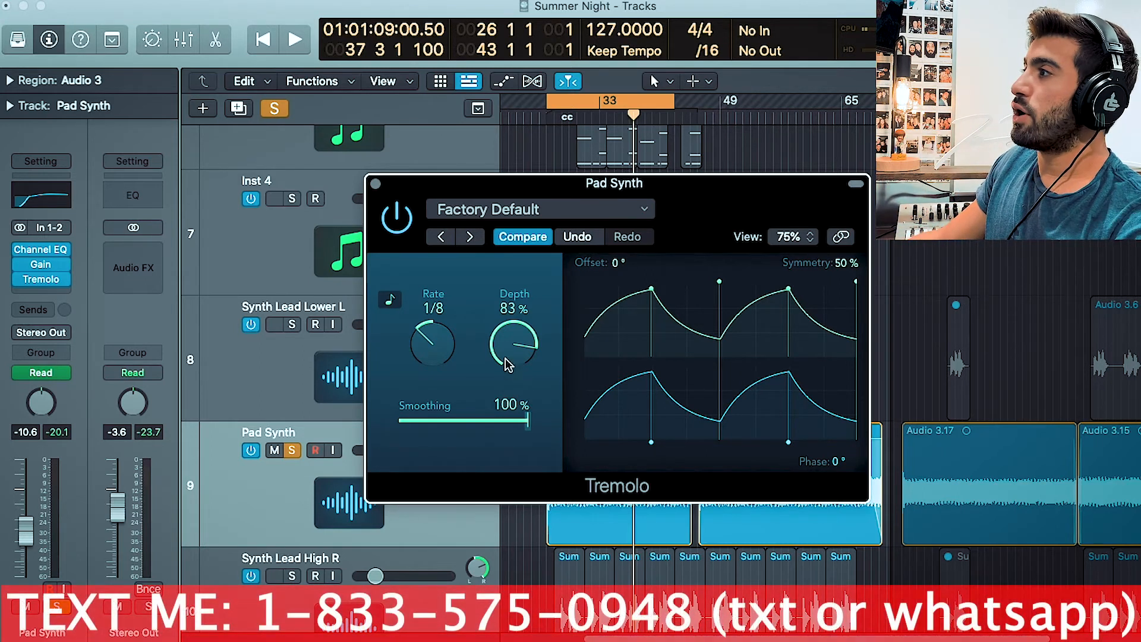
{"action": "left_click_drag", "start_coordinate": [507, 363], "coordinate": [558, 496]}
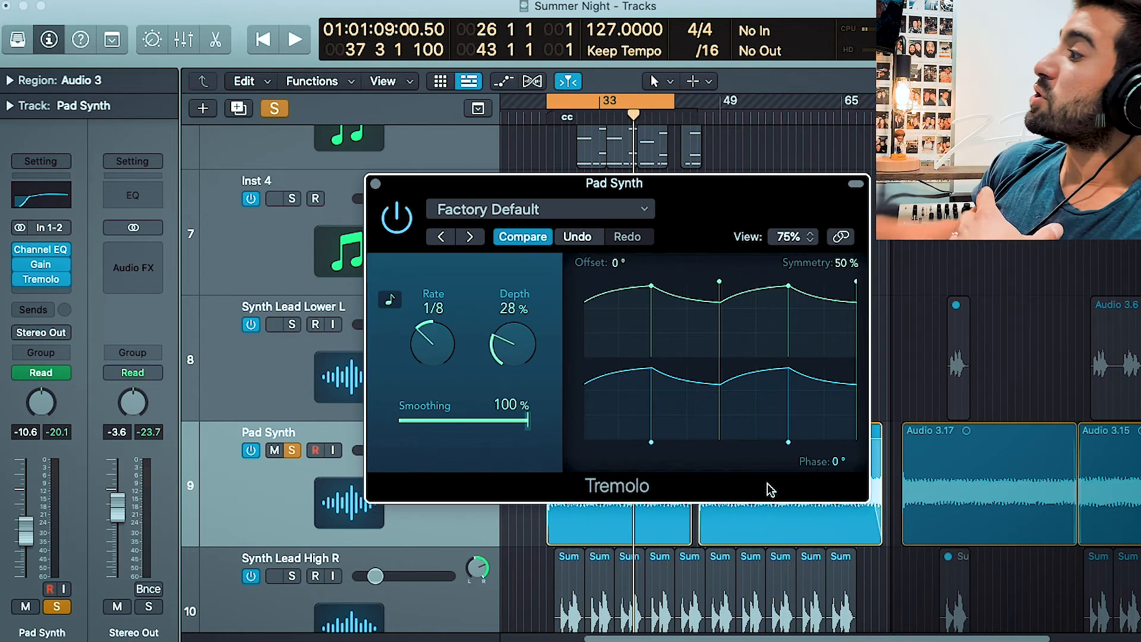
{"action": "left_click", "coordinate": [376, 184]}
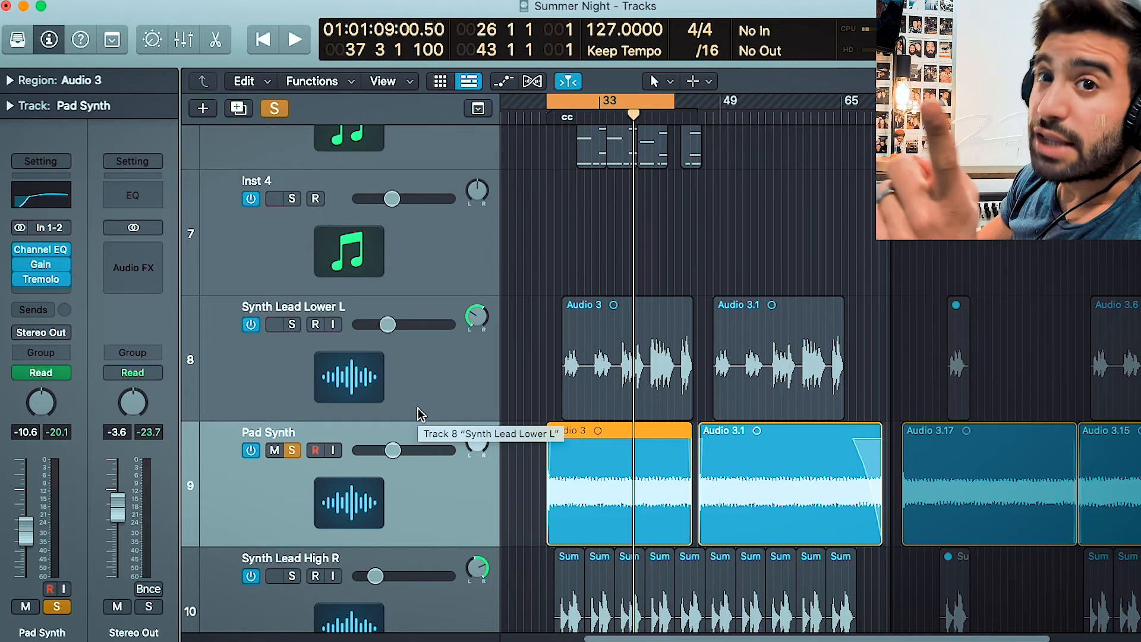
{"action": "scroll", "coordinate": [421, 414], "scroll_direction": "down", "scroll_amount": 10}
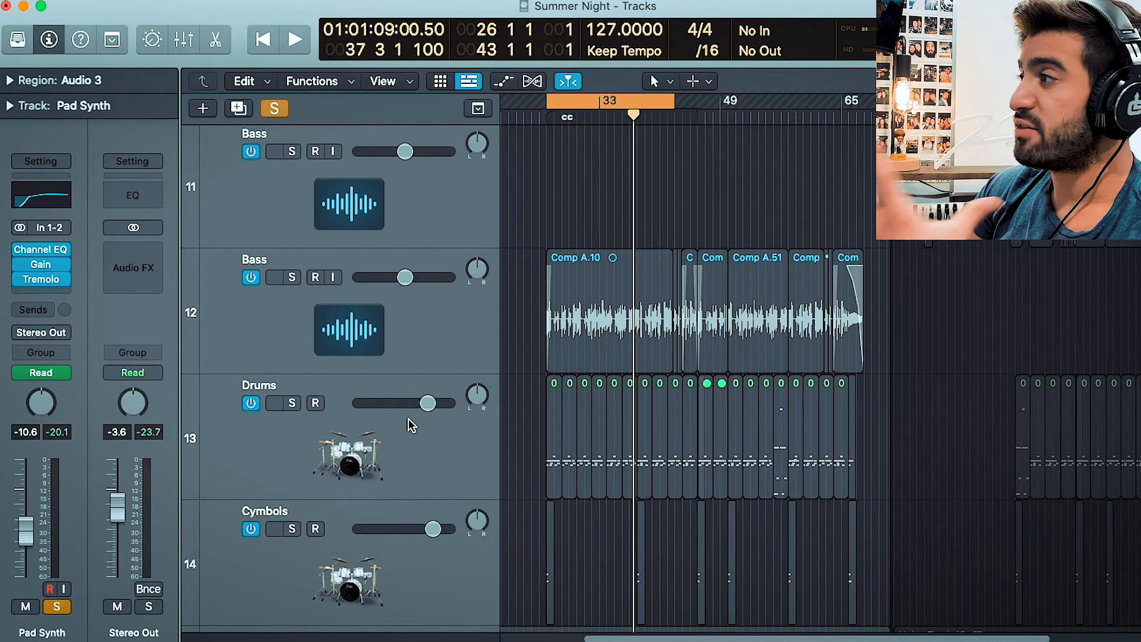
{"action": "scroll", "coordinate": [491, 433], "scroll_direction": "up", "scroll_amount": 4}
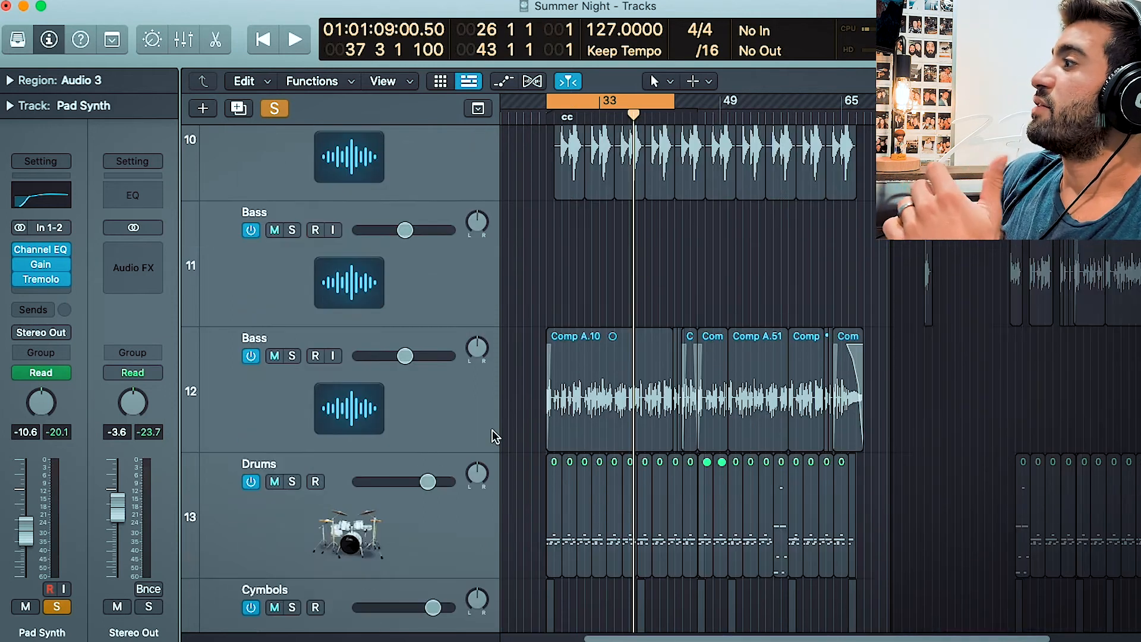
{"action": "scroll", "coordinate": [493, 429], "scroll_direction": "up", "scroll_amount": 5}
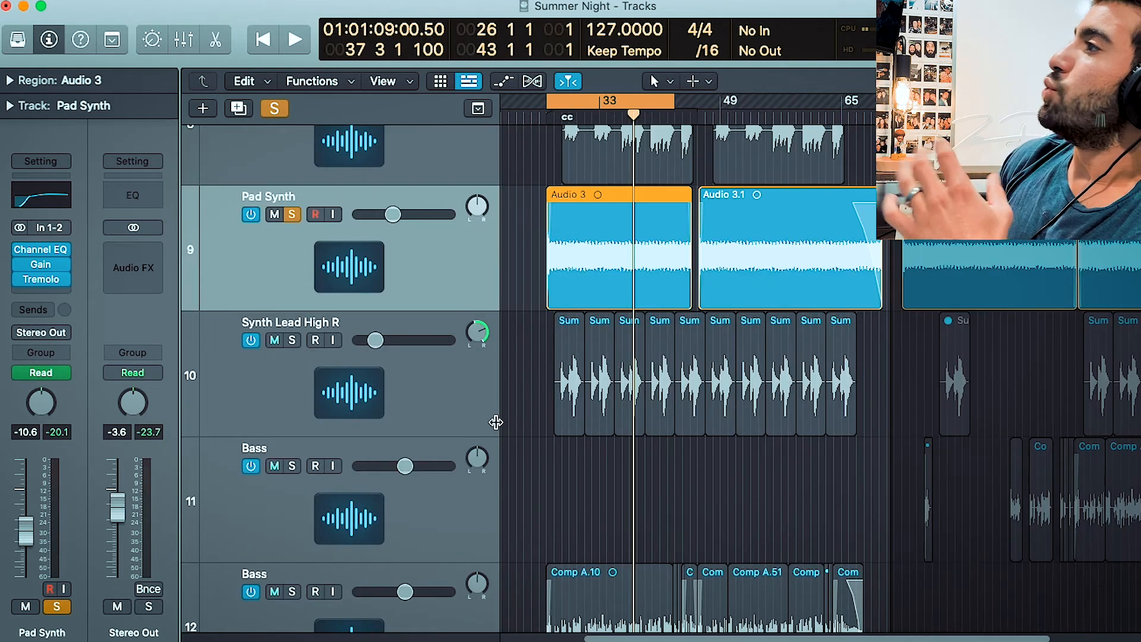